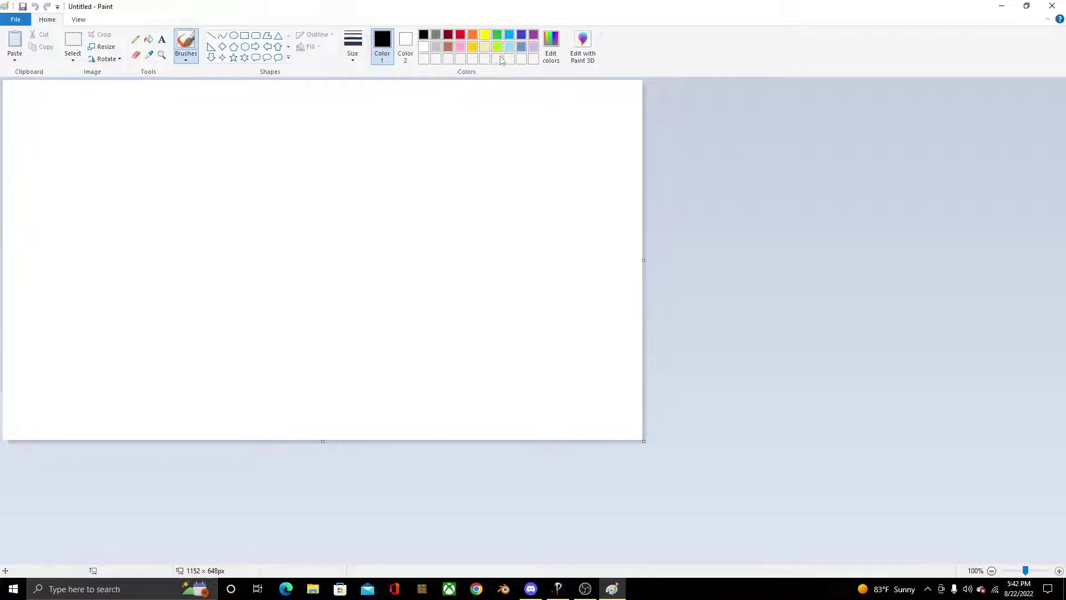
Step: Draw a blue-gray rounded head-and-body outline reaching the canvas's lower edge, with a curved jawline and an oval right eye
{"action": "left_click", "coordinate": [509, 47]}
{"action": "left_click", "coordinate": [521, 47]}
{"action": "mouse_move", "coordinate": [340, 158]}
{"action": "left_mouse_down"}
{"action": "mouse_move", "coordinate": [286, 138]}
{"action": "mouse_move", "coordinate": [161, 174]}
{"action": "mouse_move", "coordinate": [161, 361]}
{"action": "mouse_move", "coordinate": [146, 441]}
{"action": "left_mouse_up"}
{"action": "mouse_move", "coordinate": [340, 159]}
{"action": "left_mouse_down"}
{"action": "mouse_move", "coordinate": [390, 205]}
{"action": "mouse_move", "coordinate": [444, 440]}
{"action": "left_mouse_up"}
{"action": "mouse_move", "coordinate": [172, 223]}
{"action": "left_mouse_down"}
{"action": "mouse_move", "coordinate": [262, 278]}
{"action": "mouse_move", "coordinate": [319, 227]}
{"action": "mouse_move", "coordinate": [309, 209]}
{"action": "mouse_move", "coordinate": [336, 203]}
{"action": "left_mouse_up"}
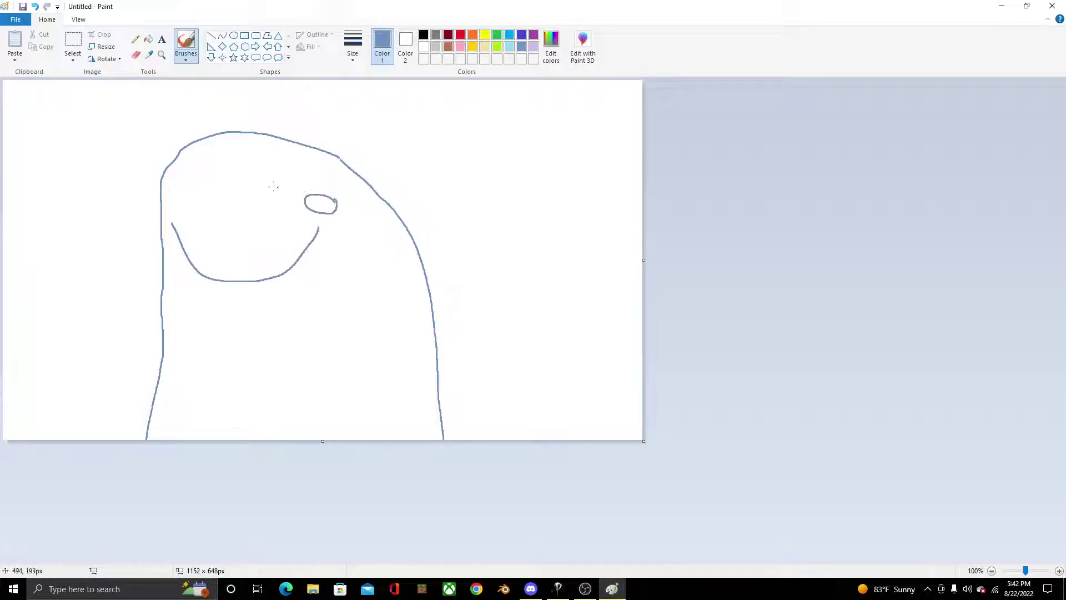
Step: Draw the left eye, pupils in both eyes and a wide nose with nostrils, undoing the first left-eye attempt
{"action": "mouse_move", "coordinate": [197, 188]}
{"action": "left_mouse_down"}
{"action": "mouse_move", "coordinate": [182, 216]}
{"action": "mouse_move", "coordinate": [195, 192]}
{"action": "left_mouse_up"}
{"action": "key", "text": "ctrl+z"}
{"action": "mouse_move", "coordinate": [169, 188]}
{"action": "left_mouse_down"}
{"action": "mouse_move", "coordinate": [205, 228]}
{"action": "mouse_move", "coordinate": [230, 230]}
{"action": "mouse_move", "coordinate": [254, 203]}
{"action": "mouse_move", "coordinate": [207, 226]}
{"action": "left_mouse_up"}
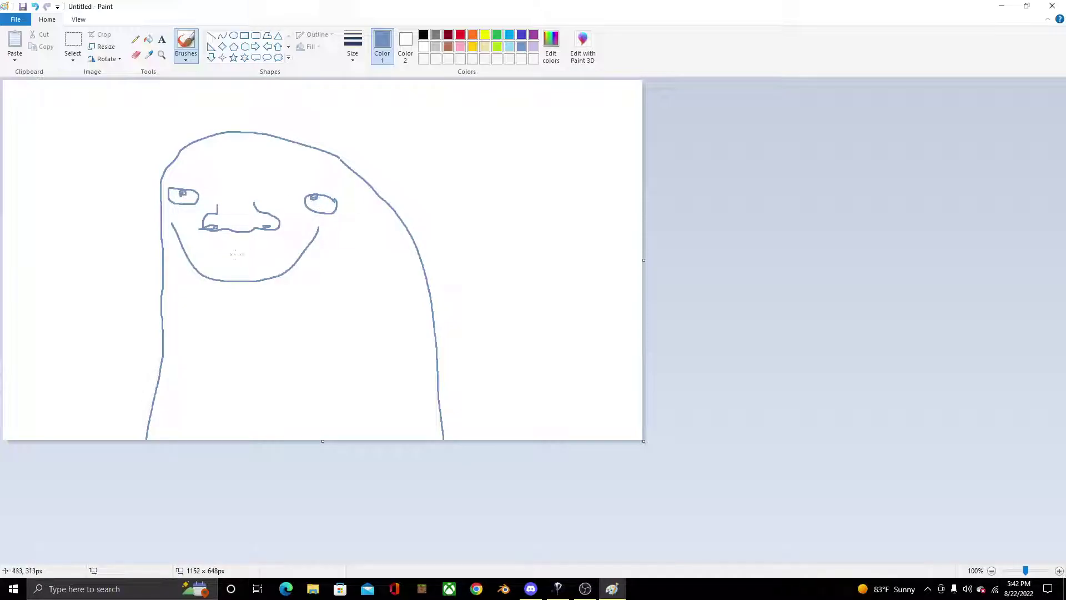
Step: Draw a jagged moustache under the nose and four short vertical strokes below the chin
{"action": "left_click_drag", "start_coordinate": [205, 242], "coordinate": [289, 243]}
{"action": "left_click_drag", "start_coordinate": [231, 303], "coordinate": [233, 321]}
{"action": "left_click_drag", "start_coordinate": [240, 305], "coordinate": [265, 324]}
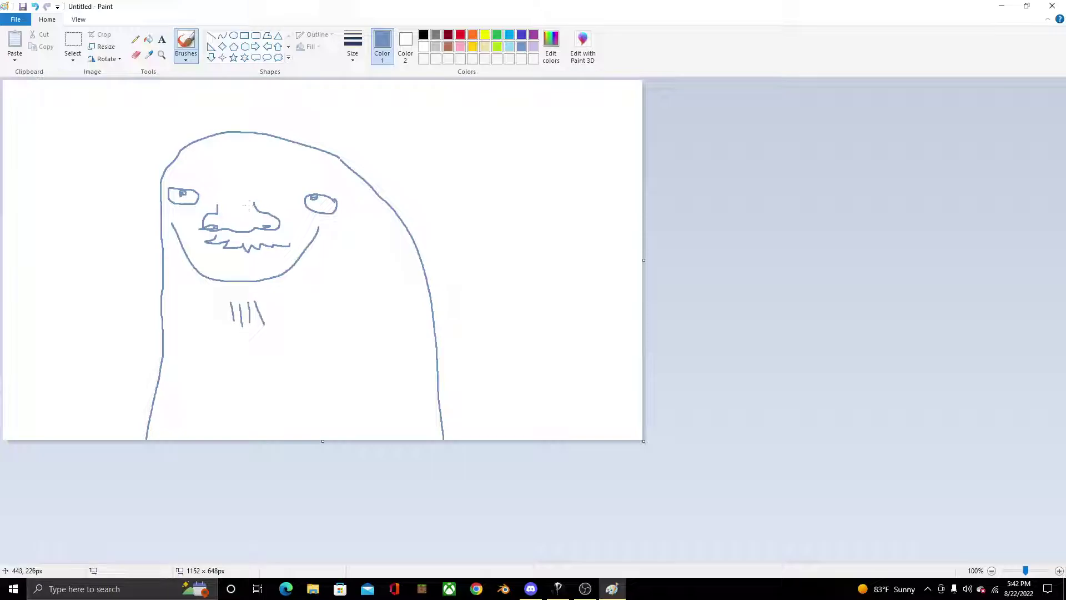
Step: Draw spiky, wavy hair across the forehead, over the top of the head and down both sides of the face
{"action": "left_click_drag", "start_coordinate": [230, 144], "coordinate": [120, 150]}
{"action": "left_click_drag", "start_coordinate": [231, 145], "coordinate": [327, 153]}
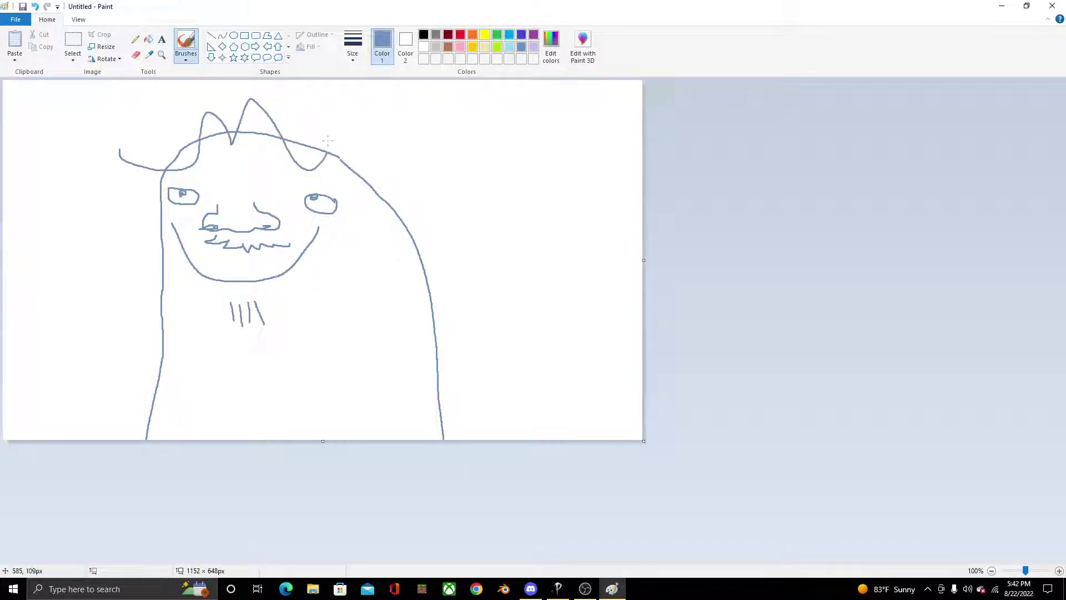
{"action": "mouse_move", "coordinate": [111, 151]}
{"action": "left_mouse_down"}
{"action": "mouse_move", "coordinate": [169, 149]}
{"action": "mouse_move", "coordinate": [117, 205]}
{"action": "mouse_move", "coordinate": [122, 267]}
{"action": "mouse_move", "coordinate": [156, 282]}
{"action": "left_mouse_up"}
{"action": "mouse_move", "coordinate": [337, 159]}
{"action": "left_mouse_down"}
{"action": "mouse_move", "coordinate": [359, 223]}
{"action": "mouse_move", "coordinate": [413, 220]}
{"action": "left_mouse_up"}
{"action": "mouse_move", "coordinate": [382, 253]}
{"action": "left_mouse_down"}
{"action": "mouse_move", "coordinate": [395, 283]}
{"action": "mouse_move", "coordinate": [425, 241]}
{"action": "left_mouse_up"}
{"action": "mouse_move", "coordinate": [257, 98]}
{"action": "left_mouse_down"}
{"action": "mouse_move", "coordinate": [304, 116]}
{"action": "mouse_move", "coordinate": [438, 217]}
{"action": "left_mouse_up"}
{"action": "left_click_drag", "start_coordinate": [228, 111], "coordinate": [173, 154]}
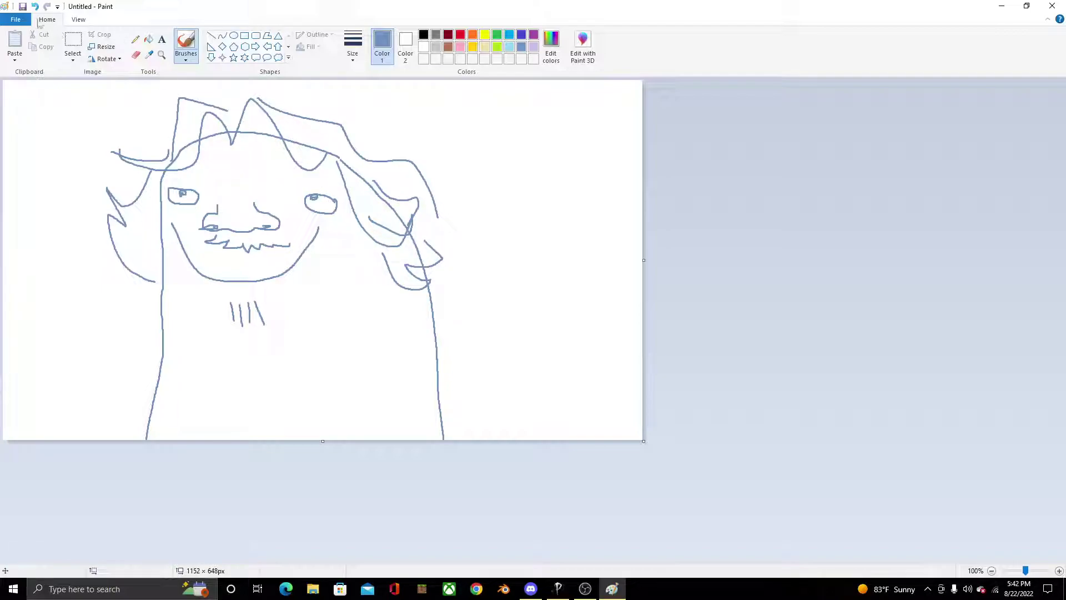
Step: Open Snipping Tool and capture a rectangular snip around the portrait
{"action": "left_click", "coordinate": [18, 22]}
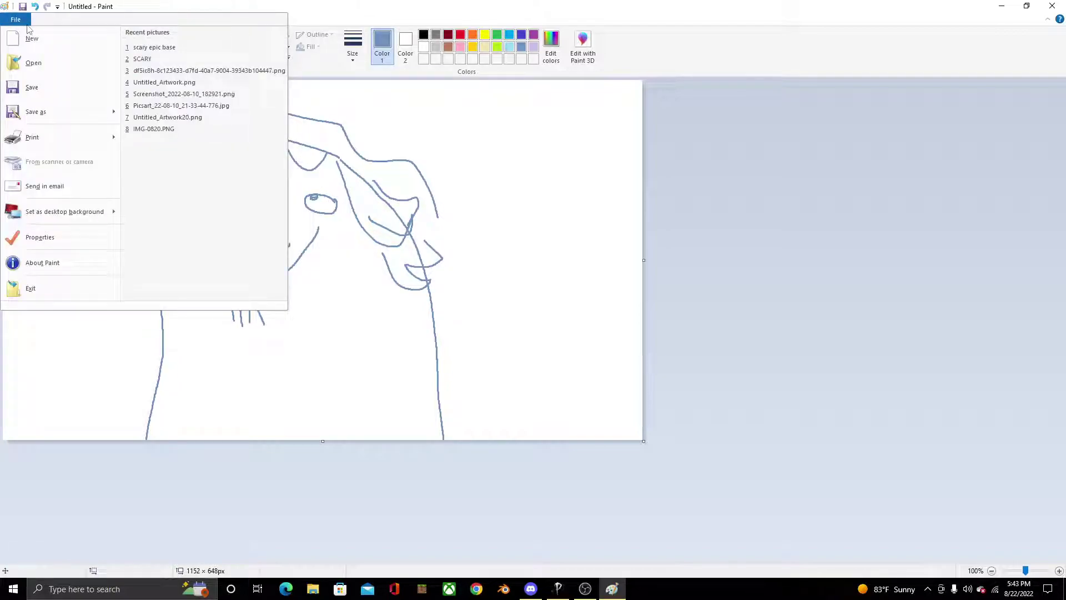
{"action": "left_click", "coordinate": [407, 405]}
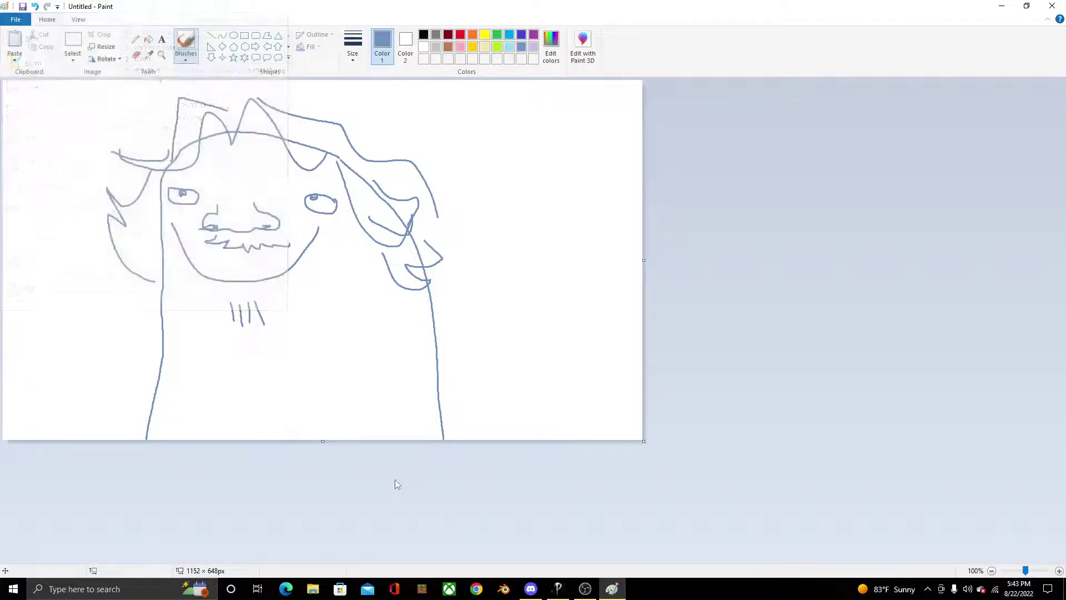
{"action": "left_click", "coordinate": [14, 589]}
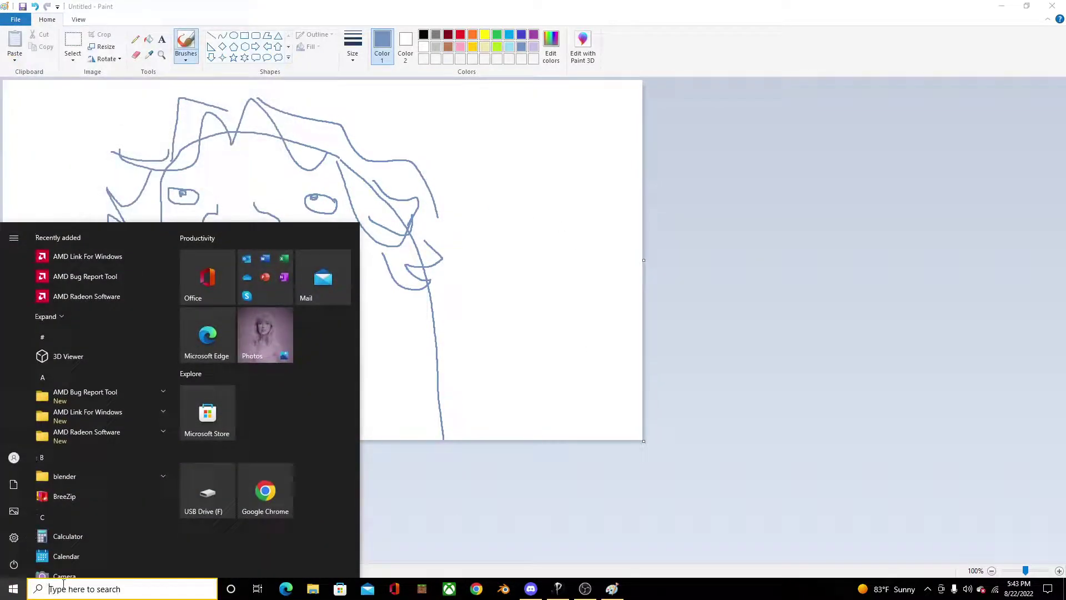
{"action": "type", "text": "sn"}
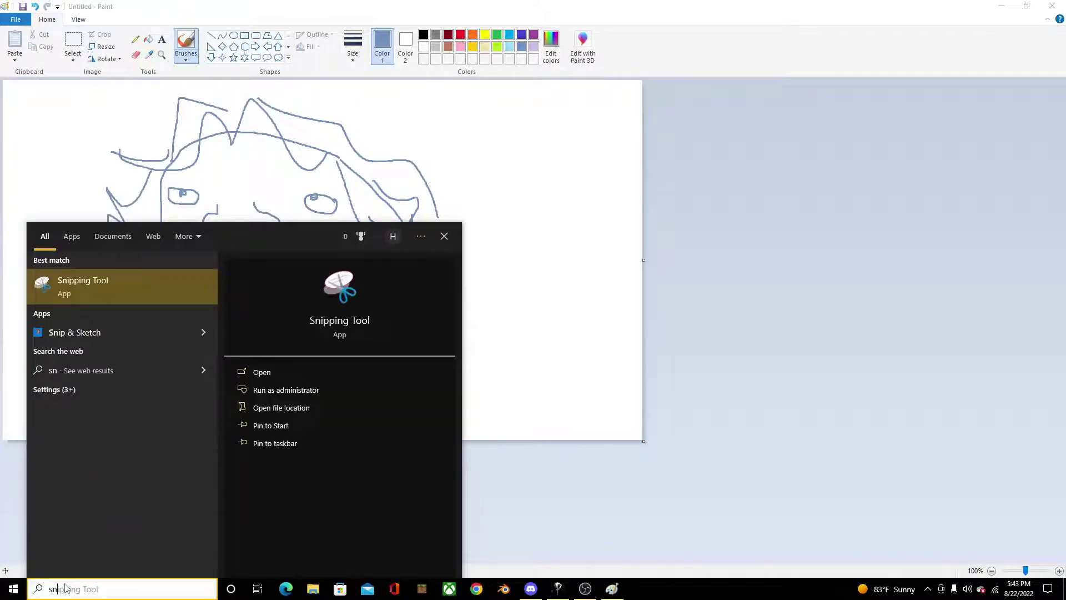
{"action": "left_click", "coordinate": [126, 275]}
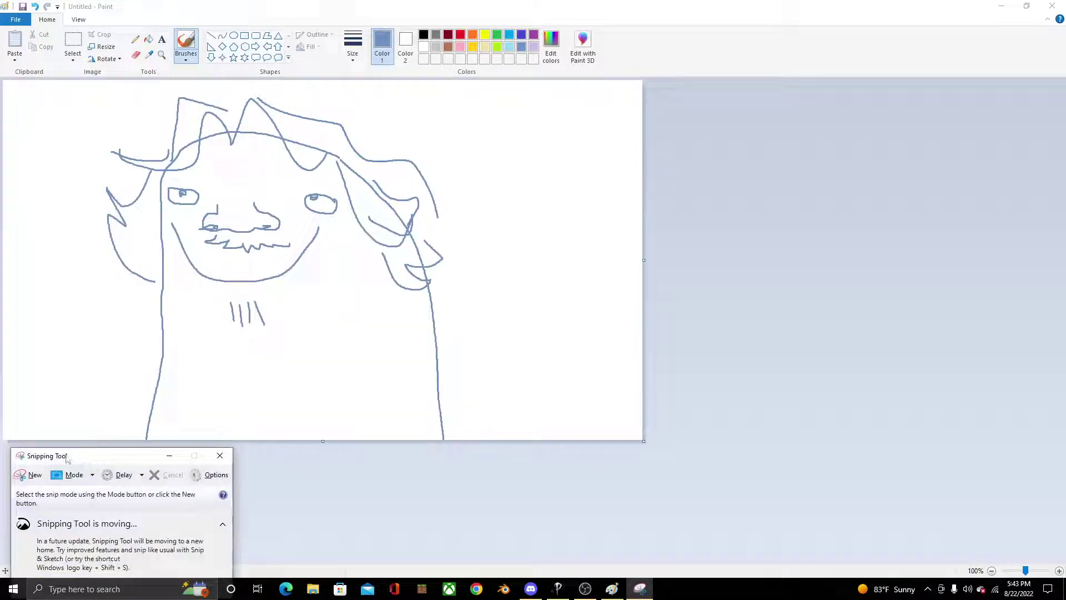
{"action": "left_click", "coordinate": [35, 481]}
{"action": "left_click_drag", "start_coordinate": [78, 81], "coordinate": [488, 442]}
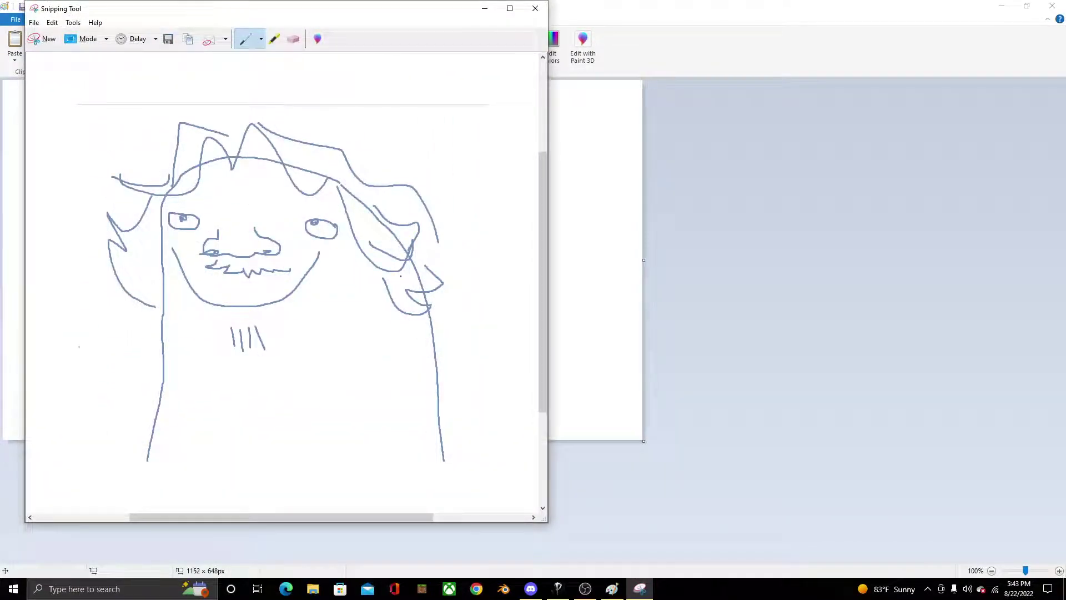
Step: Switch to Discord, paste the snip into the first group conversation and send it, and return to Paint
{"action": "left_click", "coordinate": [531, 589]}
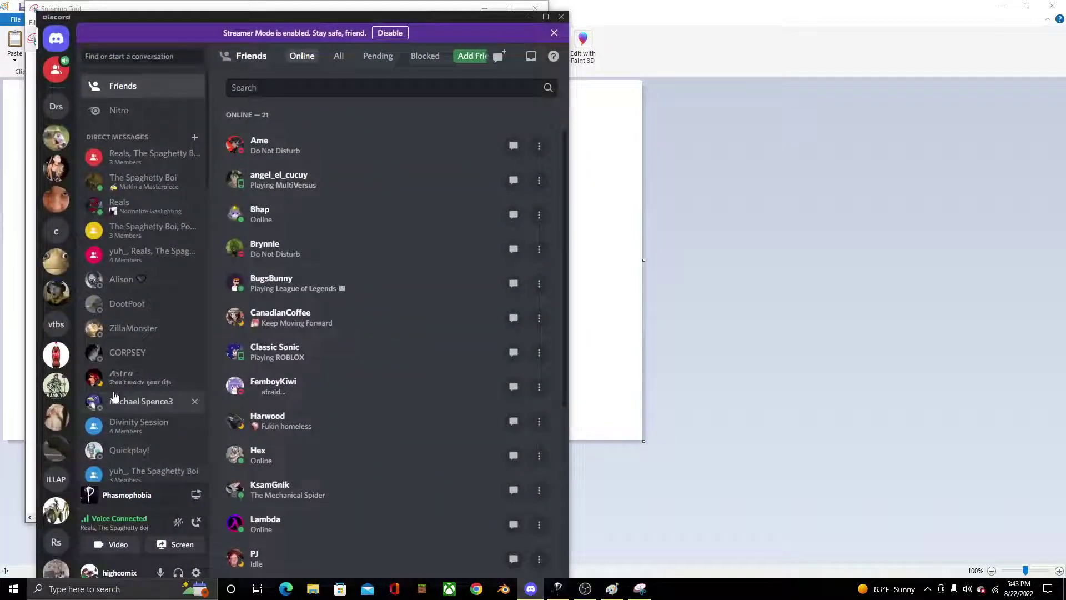
{"action": "left_click", "coordinate": [149, 157]}
{"action": "right_click", "coordinate": [279, 559]}
{"action": "left_click", "coordinate": [301, 547]}
{"action": "key", "text": "Return"}
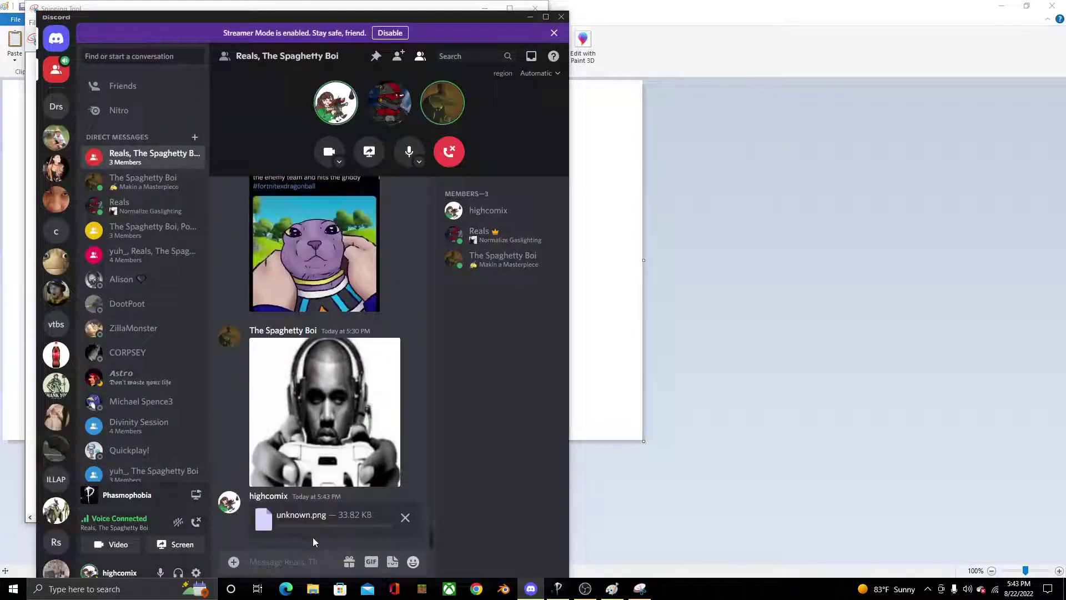
{"action": "left_click", "coordinate": [727, 439]}
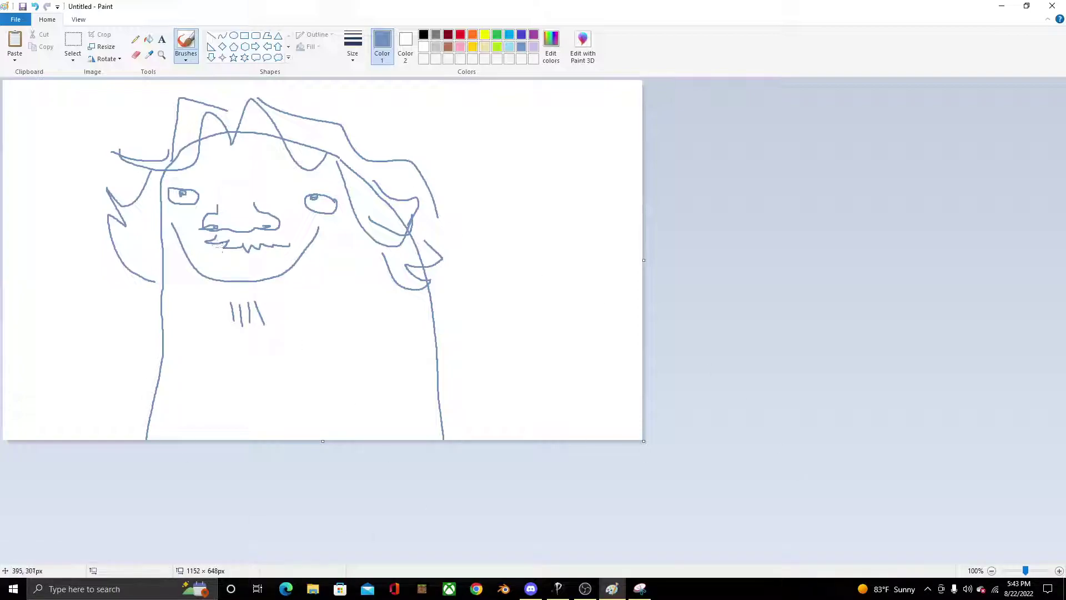
Step: Draw a mouth below the moustache and eyebrows above both eyes, and undo the frame drawn around the left eye
{"action": "mouse_move", "coordinate": [245, 254]}
{"action": "left_mouse_down"}
{"action": "mouse_move", "coordinate": [271, 252]}
{"action": "mouse_move", "coordinate": [254, 260]}
{"action": "left_mouse_up"}
{"action": "left_click_drag", "start_coordinate": [297, 186], "coordinate": [342, 183]}
{"action": "mouse_move", "coordinate": [204, 178]}
{"action": "left_mouse_down"}
{"action": "mouse_move", "coordinate": [134, 172]}
{"action": "mouse_move", "coordinate": [210, 185]}
{"action": "left_mouse_up"}
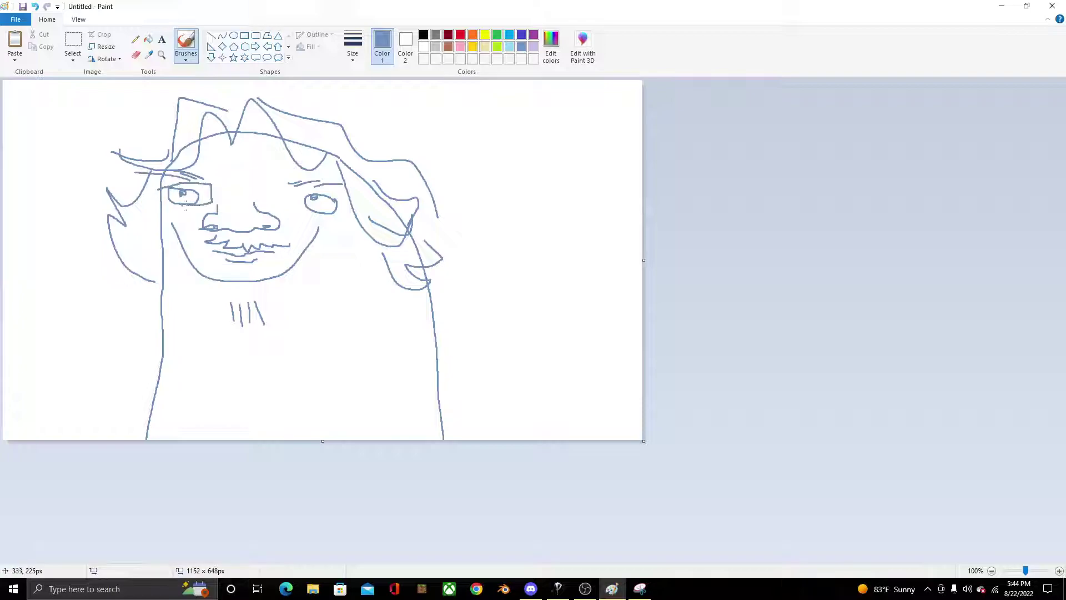
{"action": "left_click", "coordinate": [34, 7]}
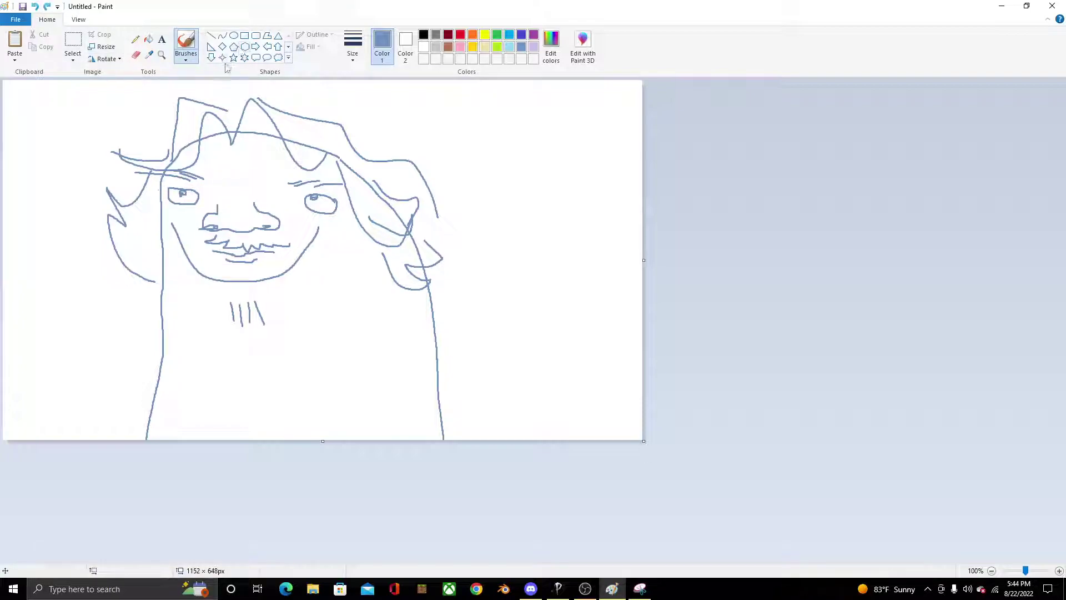
Step: Try out several brush types and line sizes
{"action": "left_click", "coordinate": [186, 57]}
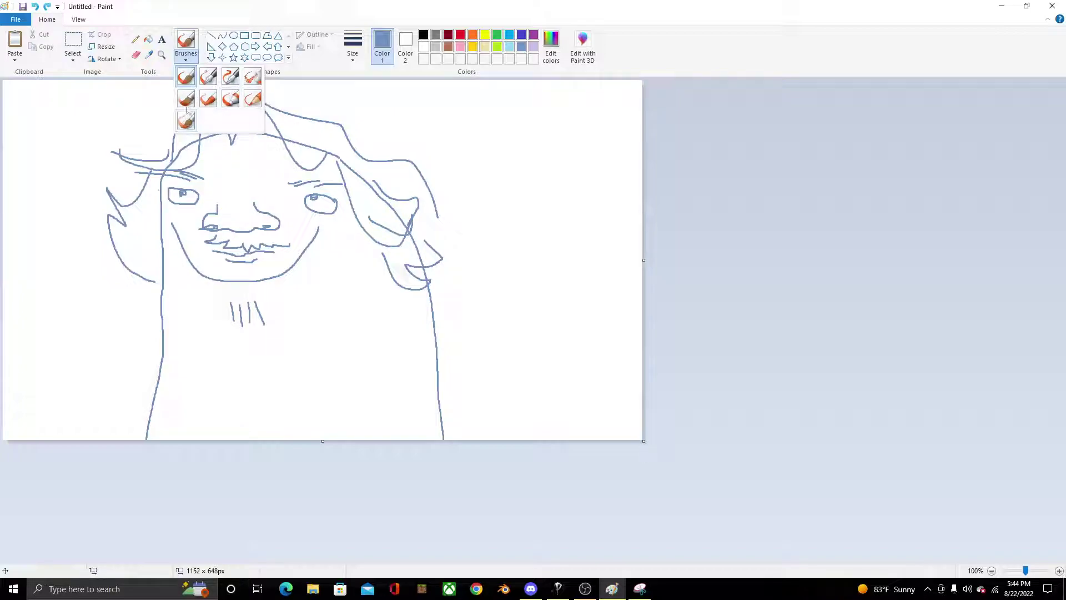
{"action": "left_click", "coordinate": [188, 121]}
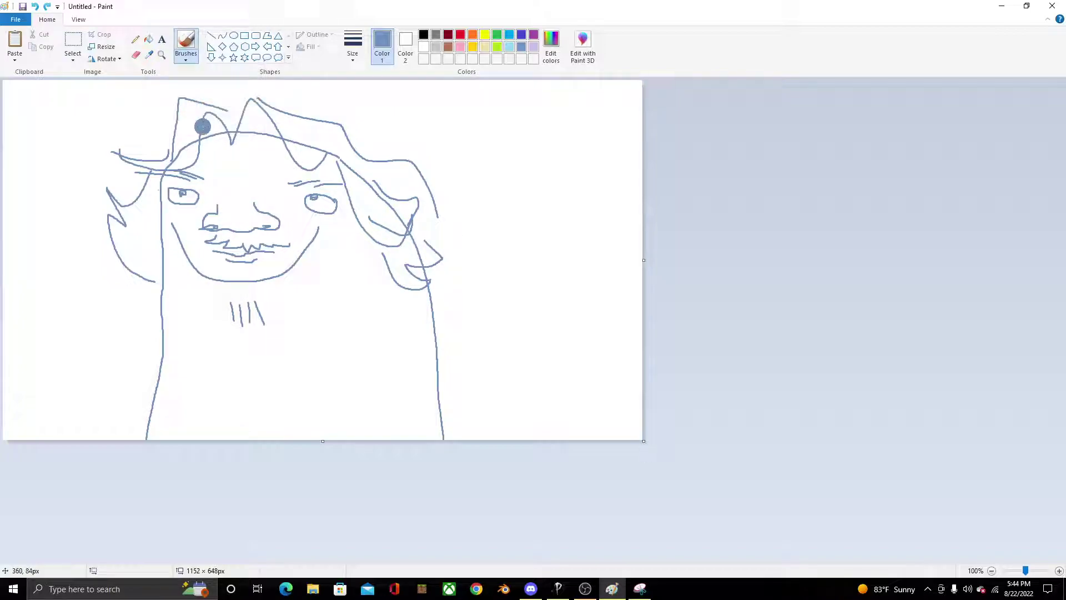
{"action": "left_click", "coordinate": [184, 53]}
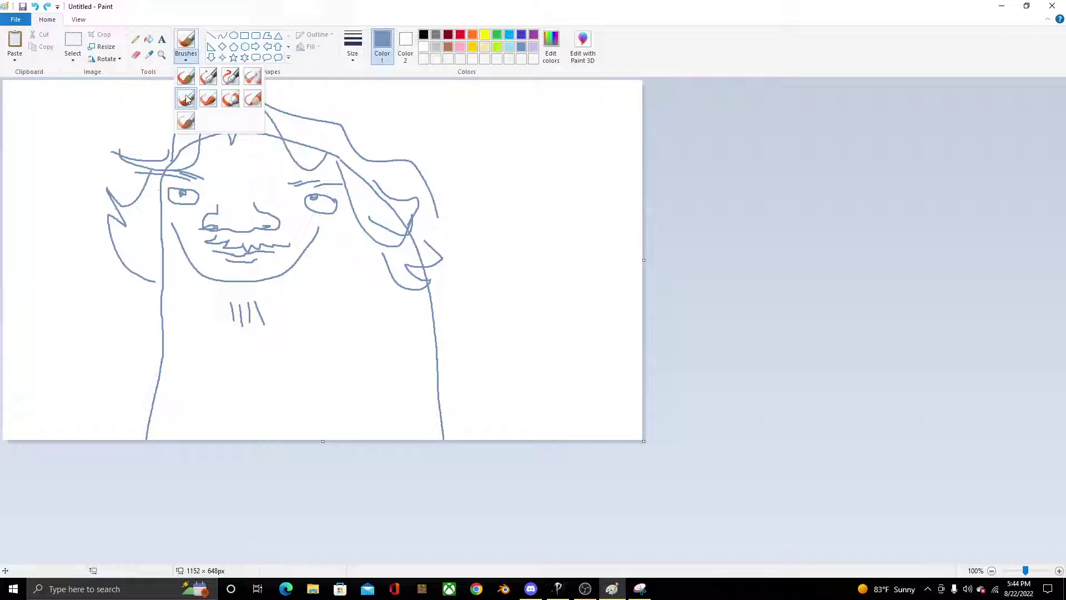
{"action": "left_click", "coordinate": [184, 78]}
{"action": "left_click", "coordinate": [186, 55]}
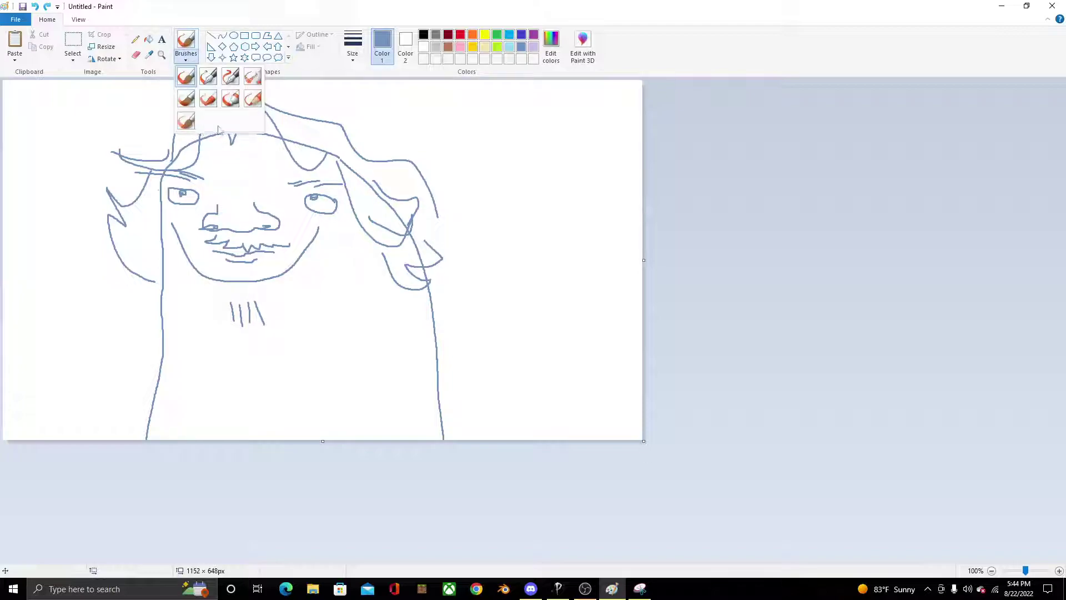
{"action": "left_click", "coordinate": [251, 99]}
{"action": "left_click", "coordinate": [186, 61]}
{"action": "left_click", "coordinate": [186, 61]}
{"action": "left_click", "coordinate": [353, 47]}
{"action": "left_click", "coordinate": [353, 143]}
{"action": "left_click", "coordinate": [186, 58]}
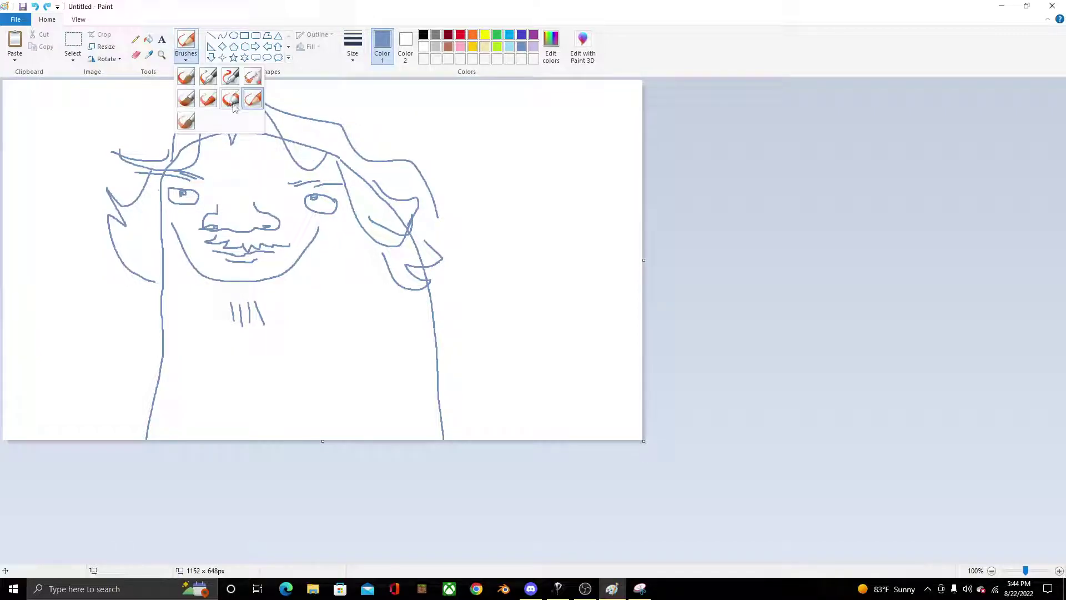
{"action": "left_click", "coordinate": [251, 99]}
{"action": "left_click", "coordinate": [186, 58]}
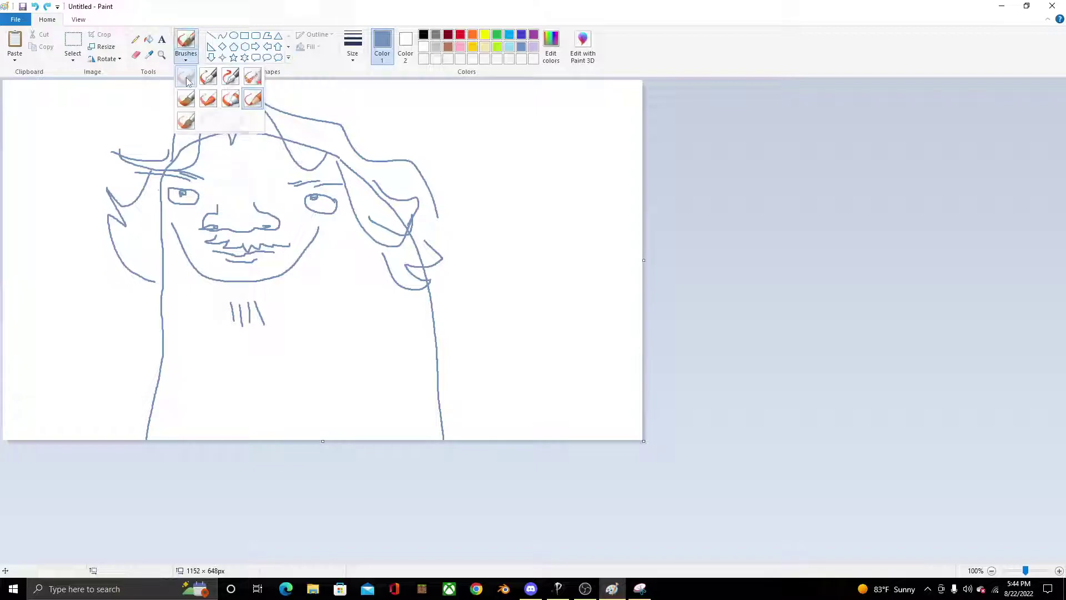
{"action": "left_click", "coordinate": [196, 99]}
{"action": "left_click", "coordinate": [353, 47]}
{"action": "left_click", "coordinate": [351, 140]}
Step: Draw rectangular glasses around both eyes, joined by a bridge over the nose, using the Pencil with a thicker line
{"action": "left_click", "coordinate": [136, 39]}
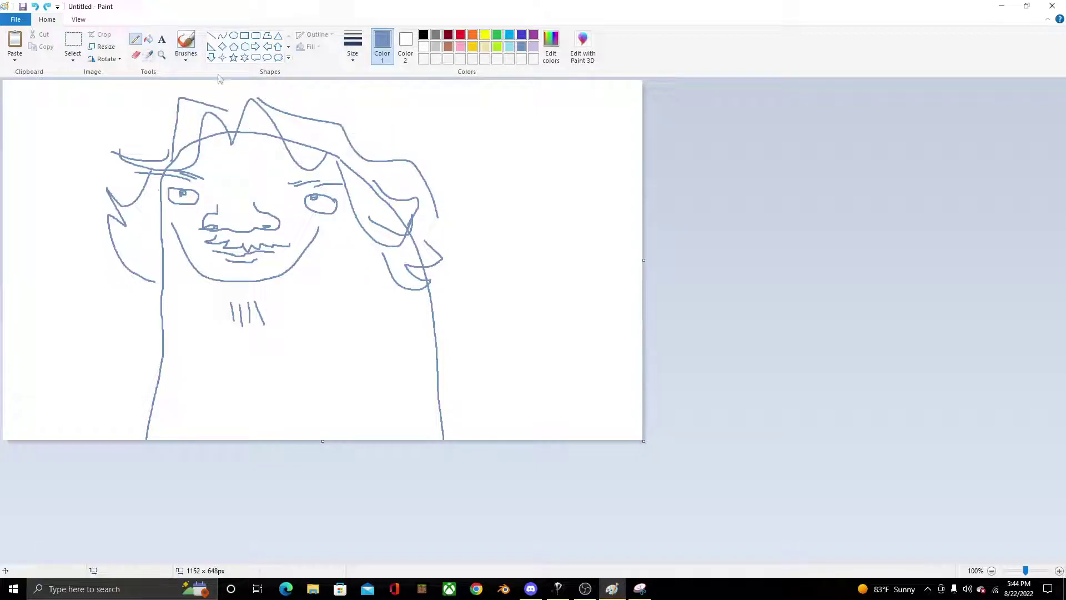
{"action": "left_click", "coordinate": [355, 56]}
{"action": "left_click", "coordinate": [367, 141]}
{"action": "mouse_move", "coordinate": [161, 183]}
{"action": "left_mouse_down"}
{"action": "mouse_move", "coordinate": [214, 186]}
{"action": "mouse_move", "coordinate": [208, 216]}
{"action": "mouse_move", "coordinate": [160, 184]}
{"action": "left_mouse_up"}
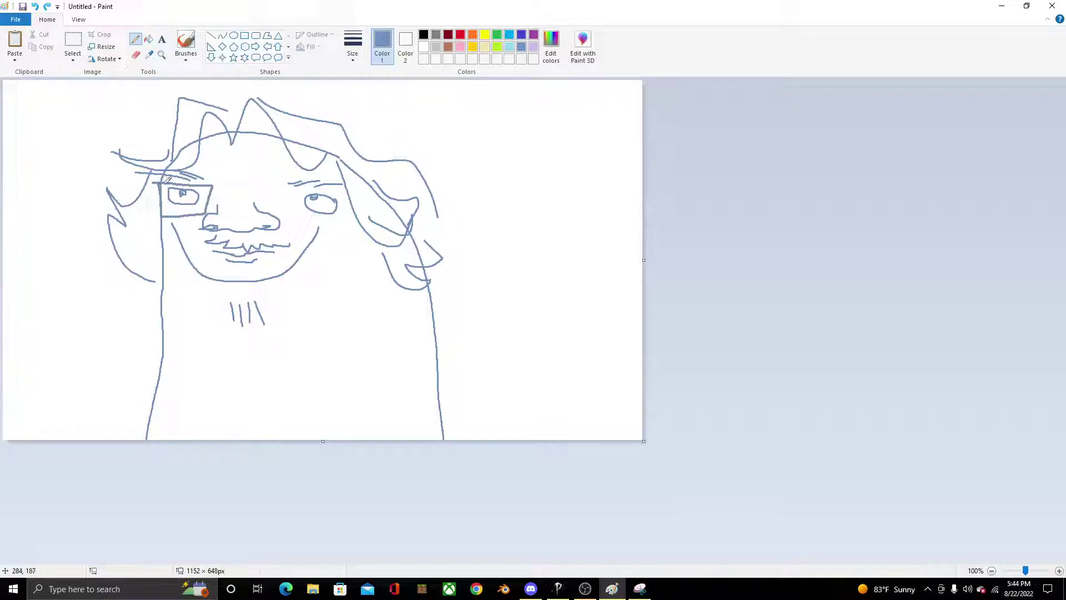
{"action": "mouse_move", "coordinate": [287, 187]}
{"action": "left_mouse_down"}
{"action": "mouse_move", "coordinate": [315, 216]}
{"action": "mouse_move", "coordinate": [354, 185]}
{"action": "mouse_move", "coordinate": [225, 182]}
{"action": "mouse_move", "coordinate": [210, 193]}
{"action": "mouse_move", "coordinate": [292, 185]}
{"action": "mouse_move", "coordinate": [221, 187]}
{"action": "left_mouse_up"}
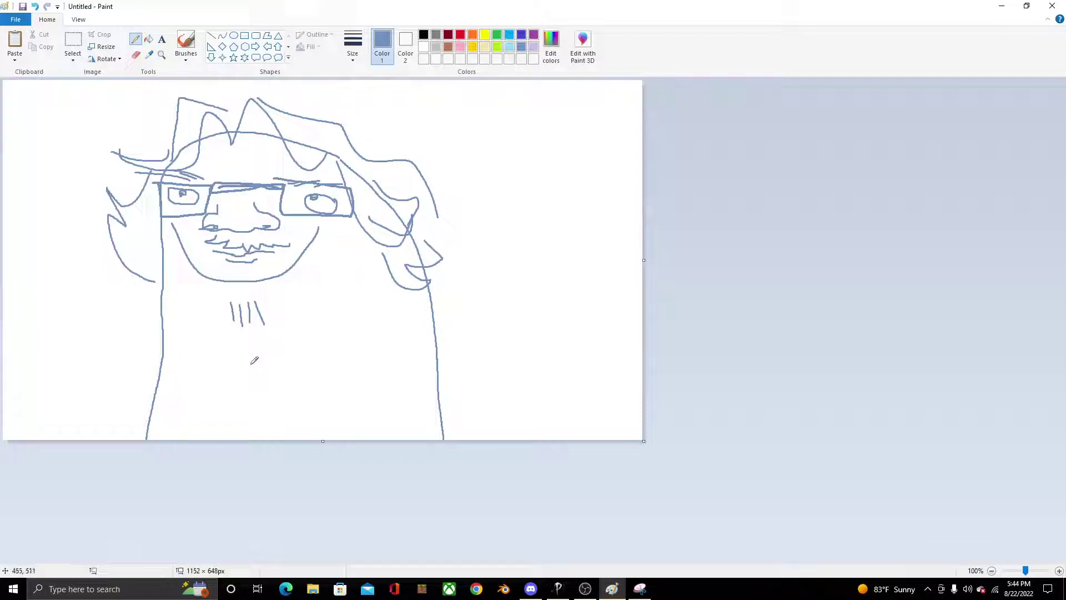
Step: Draw a curved neckline across the body and loose collar and shoulder folds extending past both sides of the outline
{"action": "mouse_move", "coordinate": [217, 351]}
{"action": "left_mouse_down"}
{"action": "mouse_move", "coordinate": [164, 315]}
{"action": "mouse_move", "coordinate": [289, 354]}
{"action": "mouse_move", "coordinate": [433, 315]}
{"action": "left_mouse_up"}
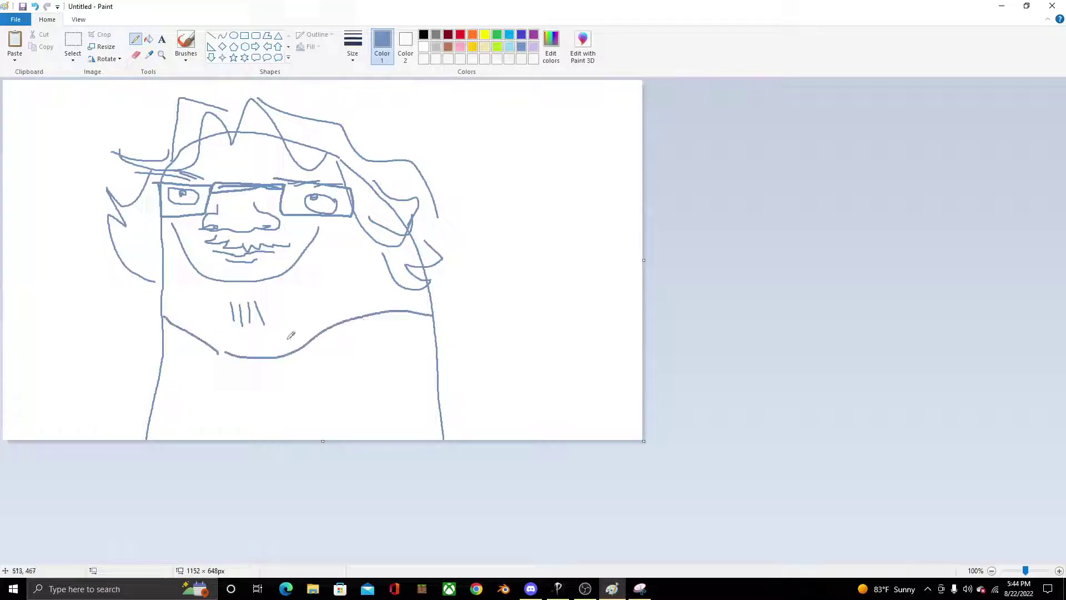
{"action": "mouse_move", "coordinate": [157, 285]}
{"action": "left_mouse_down"}
{"action": "mouse_move", "coordinate": [120, 300]}
{"action": "mouse_move", "coordinate": [164, 315]}
{"action": "mouse_move", "coordinate": [156, 289]}
{"action": "left_mouse_up"}
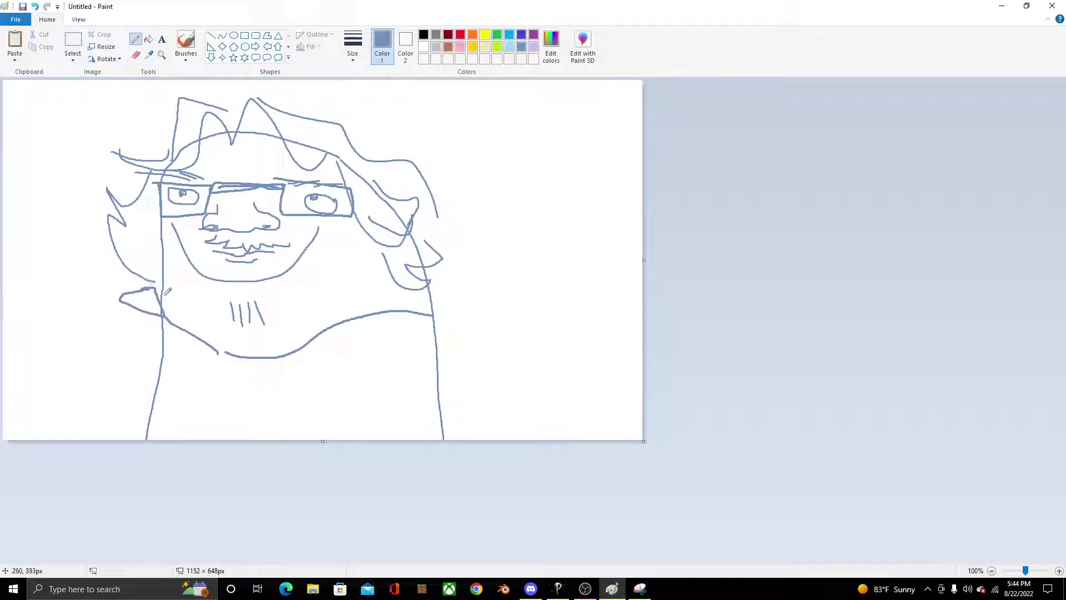
{"action": "left_click_drag", "start_coordinate": [430, 308], "coordinate": [417, 286]}
{"action": "mouse_move", "coordinate": [284, 368]}
{"action": "left_mouse_down"}
{"action": "mouse_move", "coordinate": [465, 336]}
{"action": "mouse_move", "coordinate": [461, 307]}
{"action": "mouse_move", "coordinate": [447, 387]}
{"action": "left_mouse_up"}
{"action": "left_click_drag", "start_coordinate": [121, 303], "coordinate": [242, 363]}
{"action": "left_click_drag", "start_coordinate": [123, 315], "coordinate": [170, 371]}
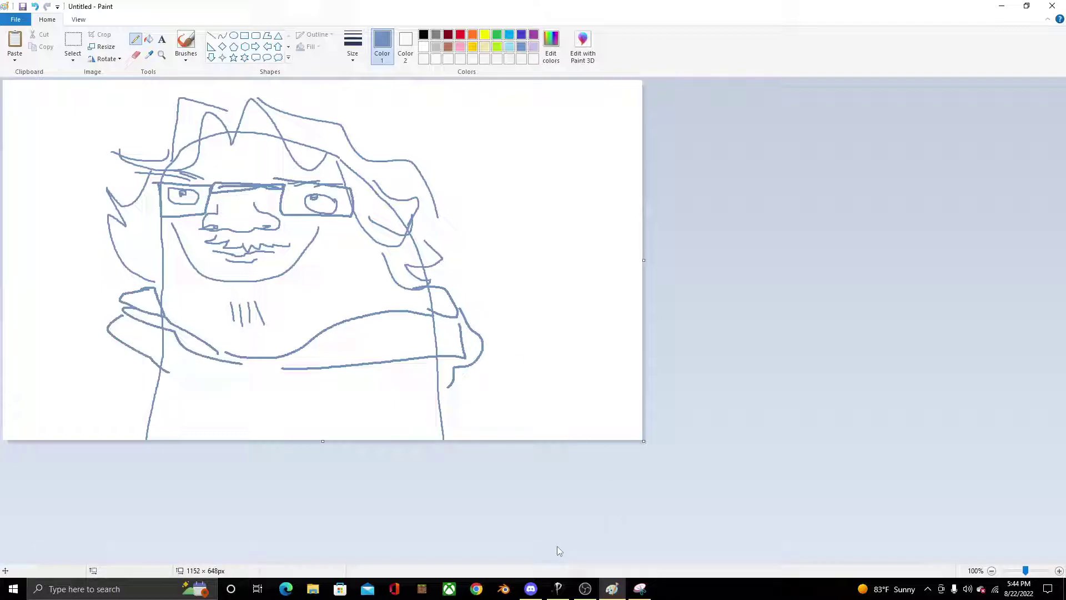
Step: Check the posted drawing in Discord, return to Paint and join the right shoulder fold to the body outline
{"action": "left_click", "coordinate": [532, 590]}
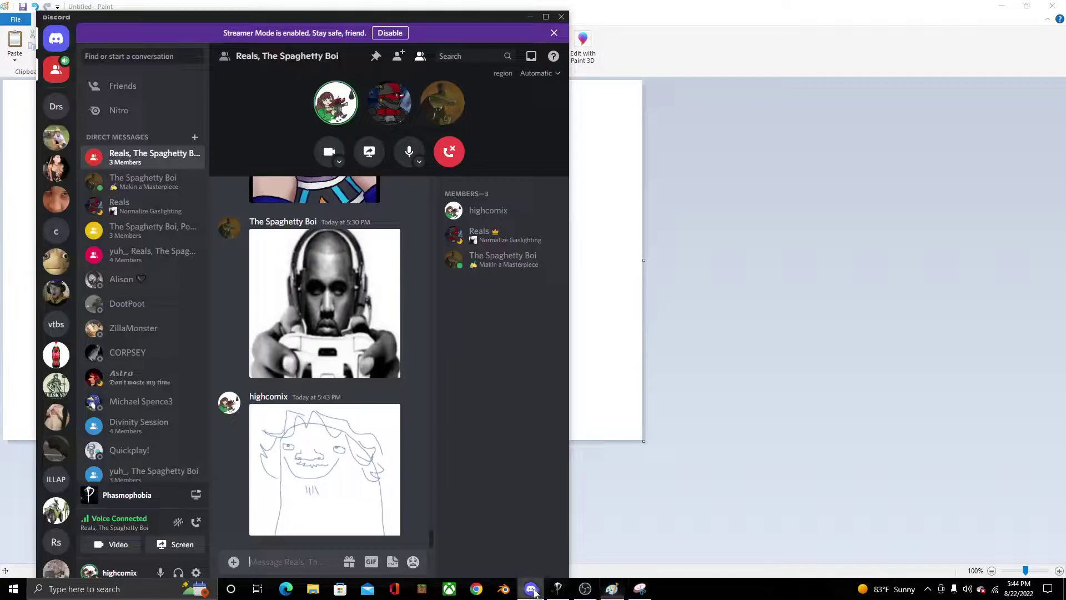
{"action": "left_click", "coordinate": [612, 588]}
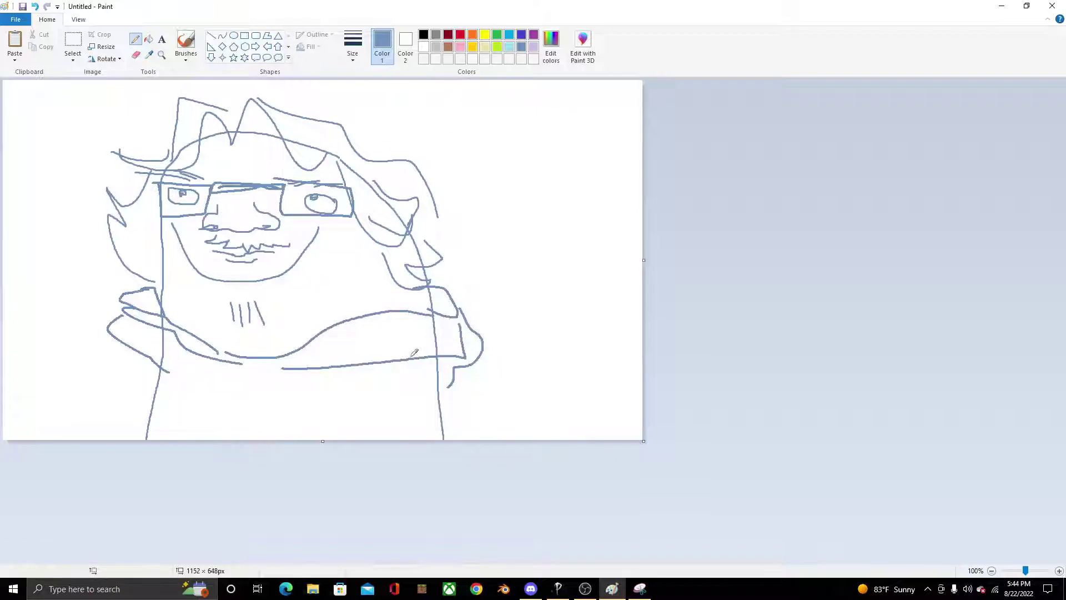
{"action": "left_click_drag", "start_coordinate": [448, 386], "coordinate": [436, 394]}
Step: Try to fill the torso below the neckline with orange
{"action": "left_click", "coordinate": [149, 39]}
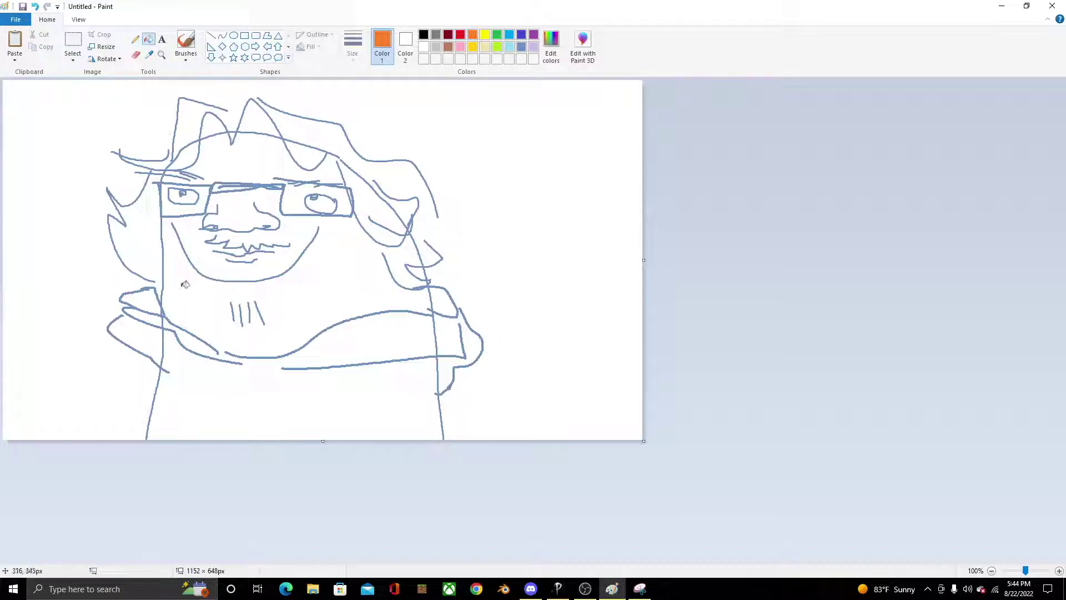
{"action": "left_click", "coordinate": [240, 401]}
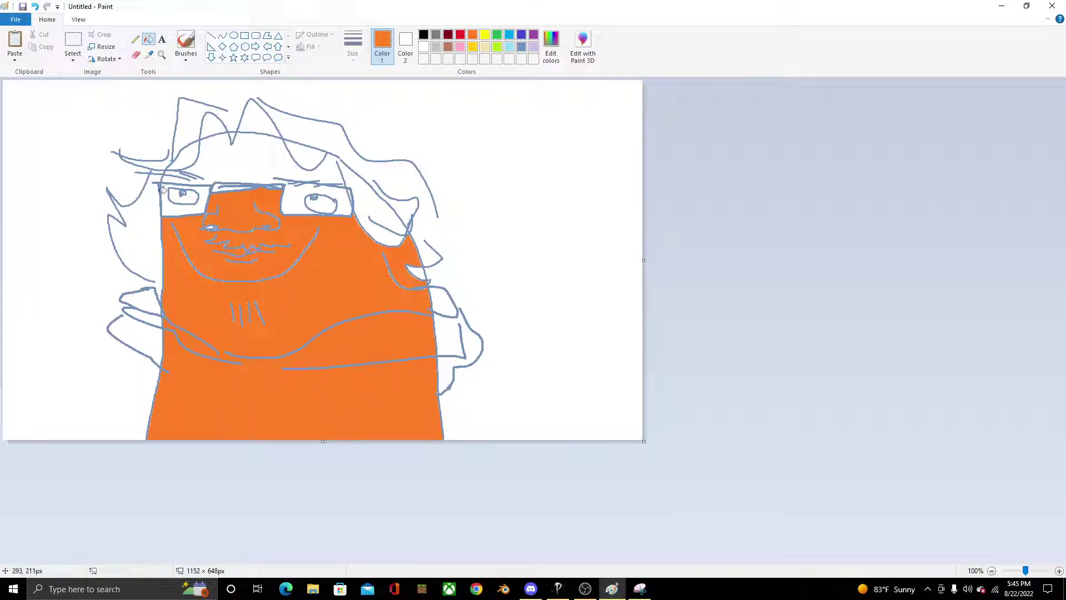
{"action": "left_click", "coordinate": [35, 7]}
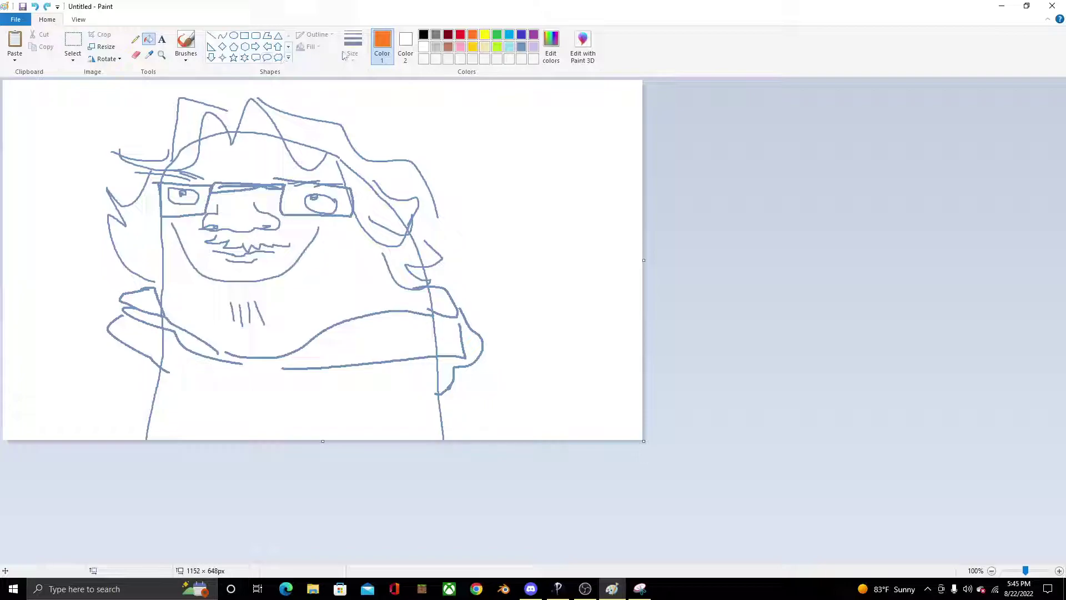
Step: Close the gap in the neckline with a blue-gray Pencil stroke and fill the torso below it with orange
{"action": "left_click", "coordinate": [135, 39]}
{"action": "left_click", "coordinate": [522, 46]}
{"action": "left_click_drag", "start_coordinate": [217, 351], "coordinate": [232, 352]}
{"action": "left_click", "coordinate": [474, 37]}
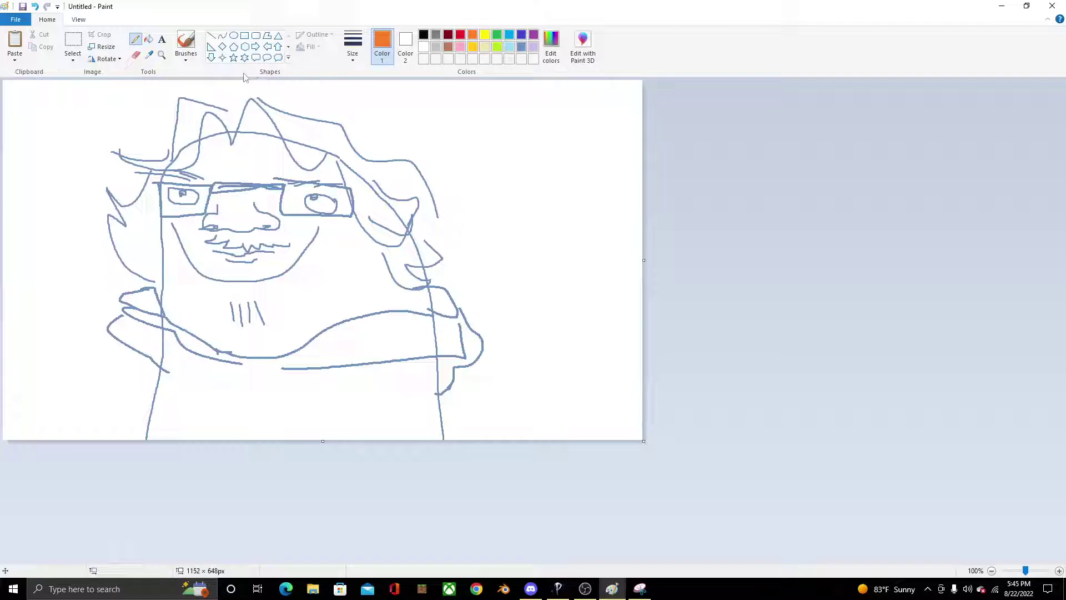
{"action": "left_click", "coordinate": [148, 39]}
{"action": "left_click", "coordinate": [247, 416]}
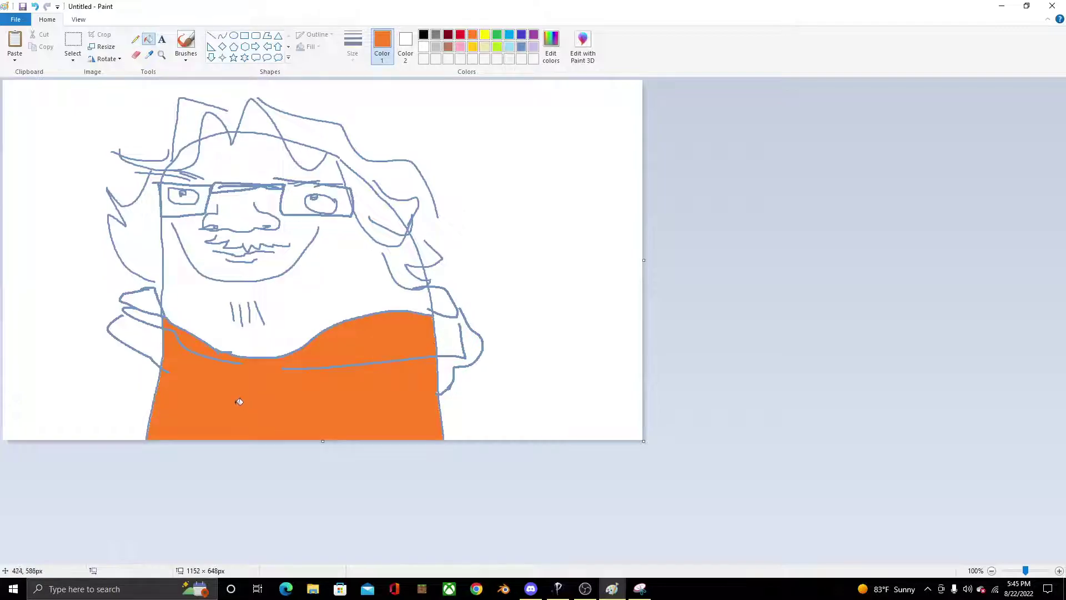
Step: Close the gaps between the shoulder folds and the neckline on both sides with blue-gray Pencil strokes
{"action": "left_click", "coordinate": [149, 332]}
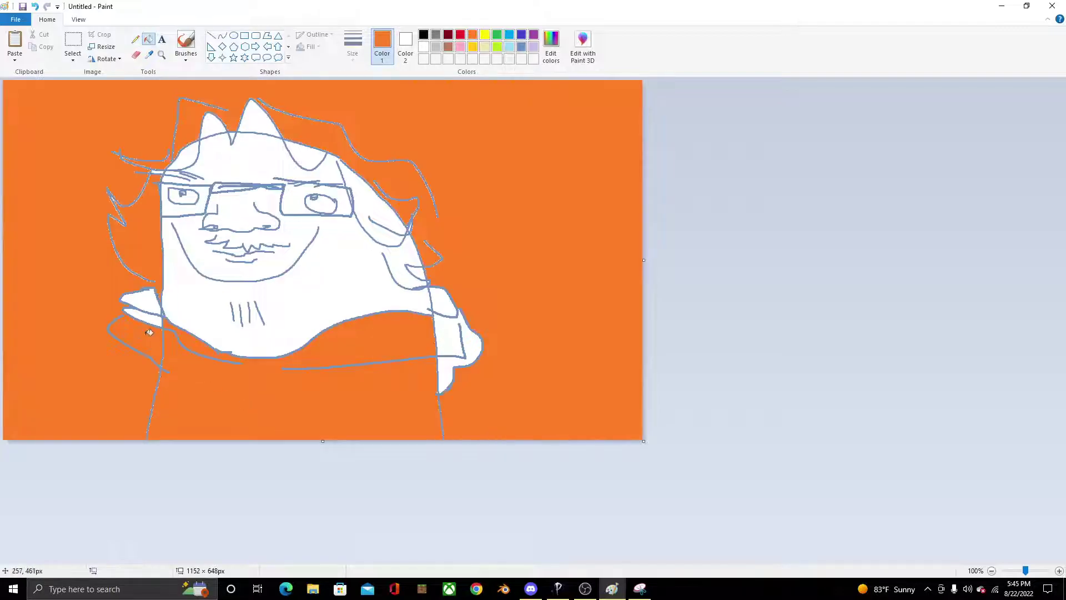
{"action": "left_click", "coordinate": [34, 7]}
{"action": "left_click", "coordinate": [135, 40]}
{"action": "left_click", "coordinate": [523, 47]}
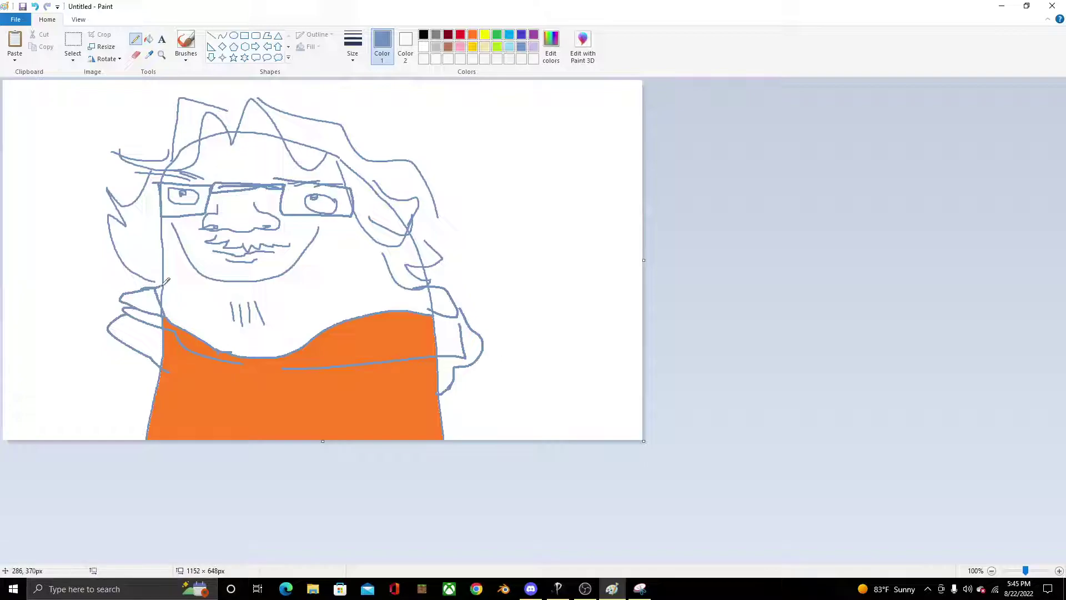
{"action": "left_click_drag", "start_coordinate": [426, 285], "coordinate": [345, 321]}
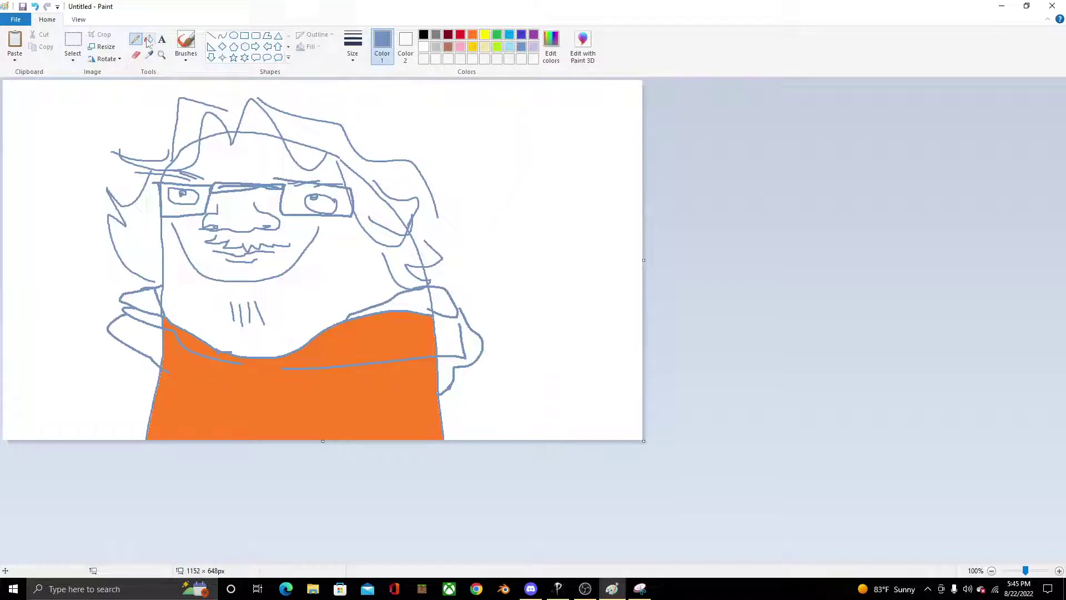
Step: Fill the collar and shoulder folds on both sides of the body with orange
{"action": "left_click", "coordinate": [148, 40]}
{"action": "left_click", "coordinate": [472, 35]}
{"action": "left_click", "coordinate": [429, 294]}
{"action": "left_click", "coordinate": [440, 294]}
{"action": "left_click", "coordinate": [453, 330]}
{"action": "left_click", "coordinate": [469, 344]}
{"action": "left_click", "coordinate": [139, 316]}
{"action": "left_click", "coordinate": [133, 336]}
{"action": "left_click", "coordinate": [149, 320]}
{"action": "left_click", "coordinate": [152, 315]}
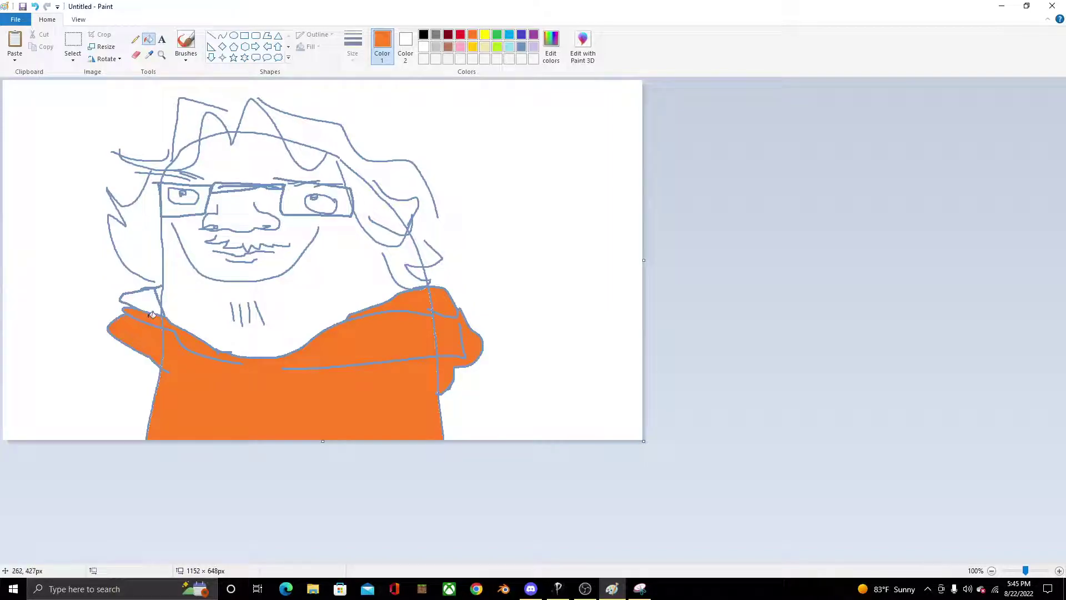
{"action": "left_click", "coordinate": [151, 314]}
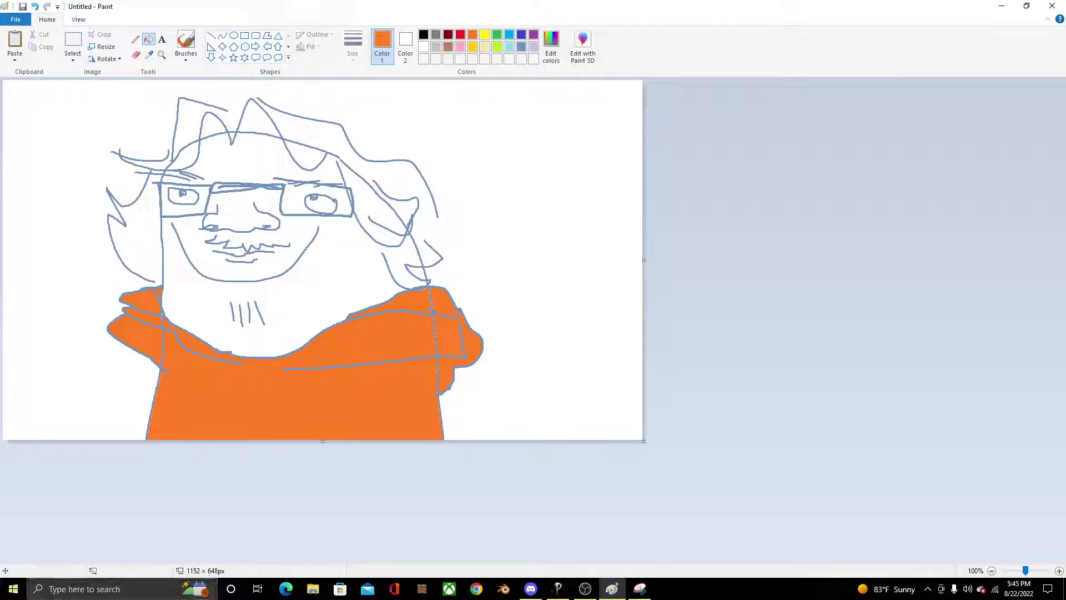
Step: Switch to Snipping Tool and capture a new snip of the whole character with its orange clothing
{"action": "left_click", "coordinate": [640, 589]}
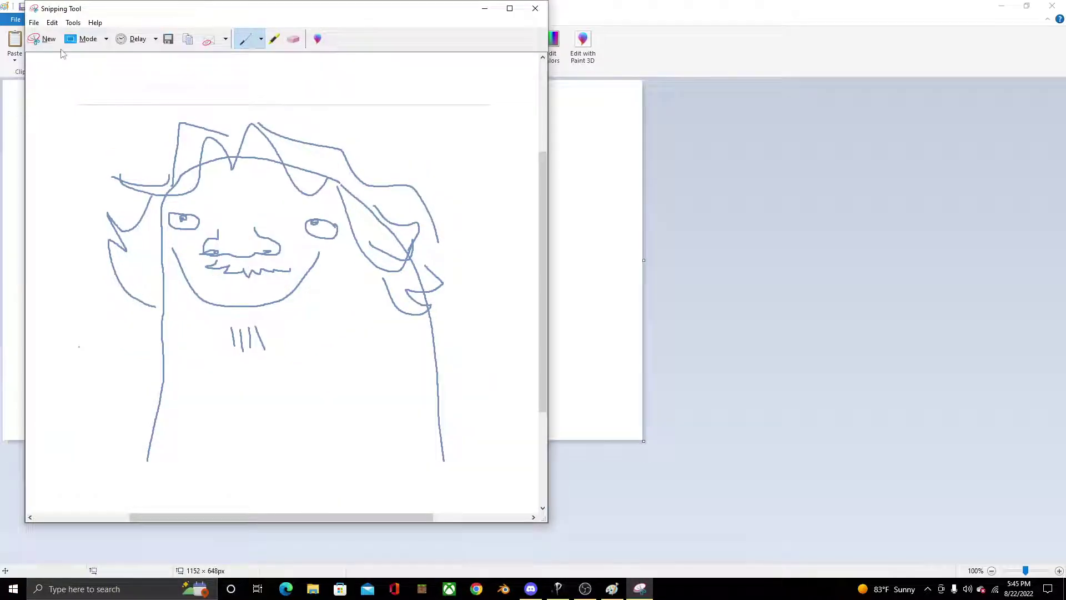
{"action": "left_click", "coordinate": [45, 39]}
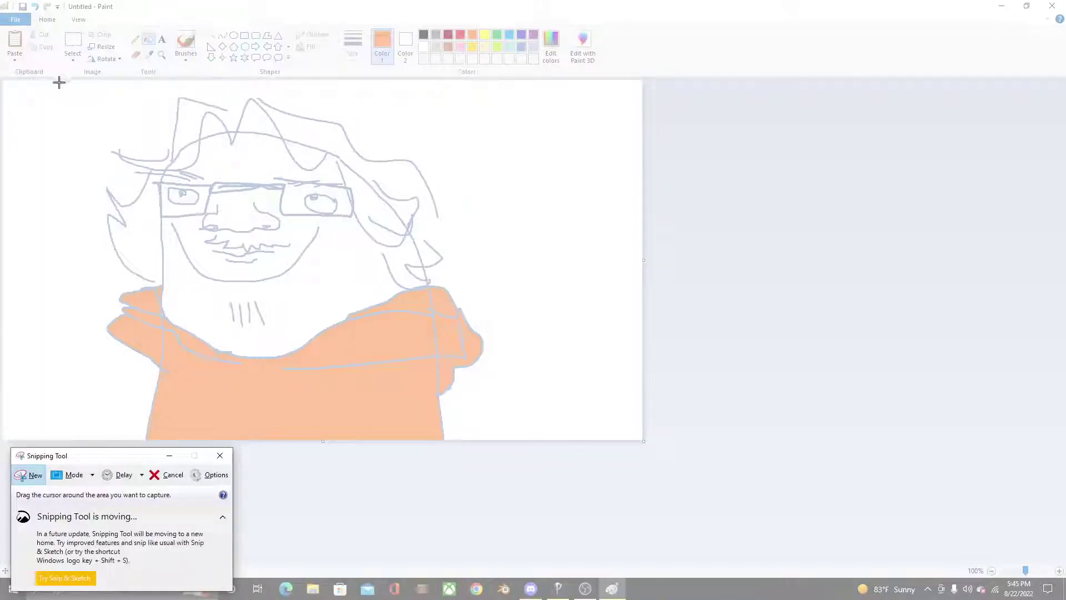
{"action": "left_click_drag", "start_coordinate": [58, 82], "coordinate": [510, 441]}
Step: Switch to Discord, paste the snip into the group chat, send it and return to Paint
{"action": "left_click", "coordinate": [531, 589]}
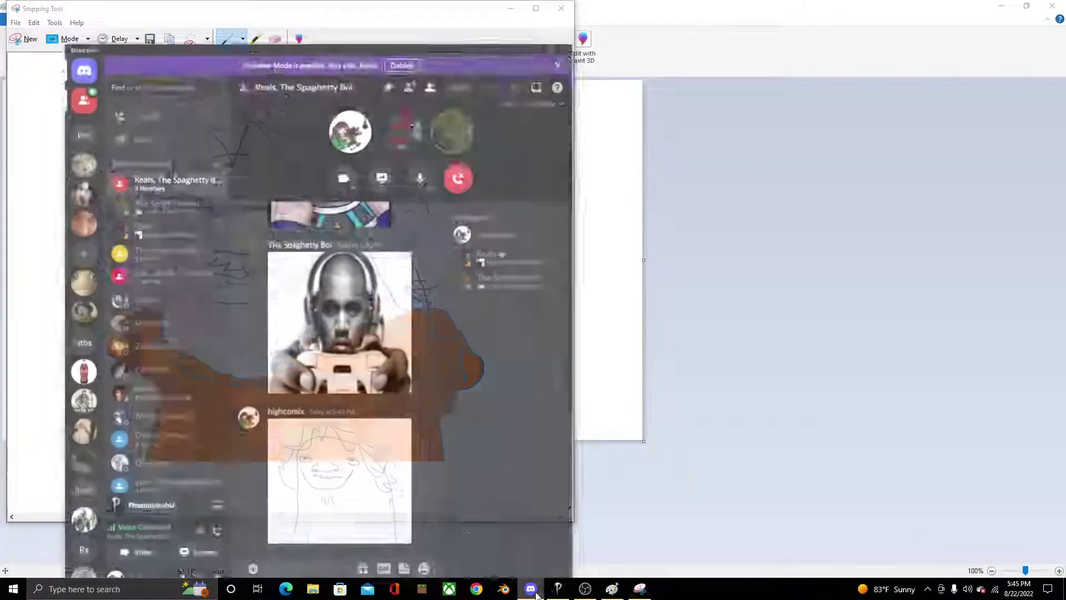
{"action": "right_click", "coordinate": [312, 559]}
{"action": "left_click", "coordinate": [334, 545]}
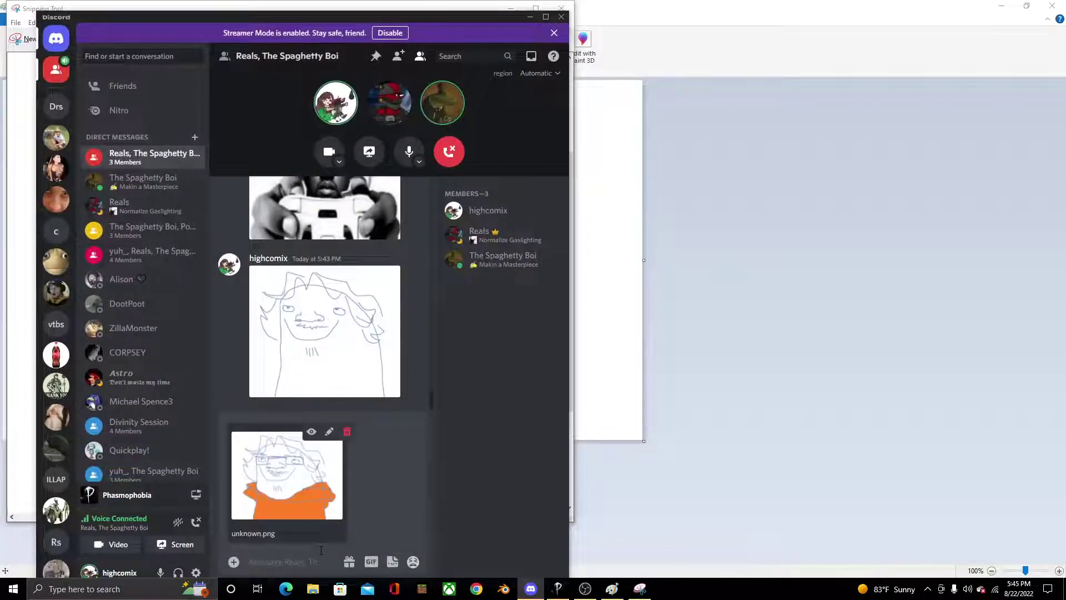
{"action": "key", "text": "Return"}
{"action": "left_click", "coordinate": [842, 243]}
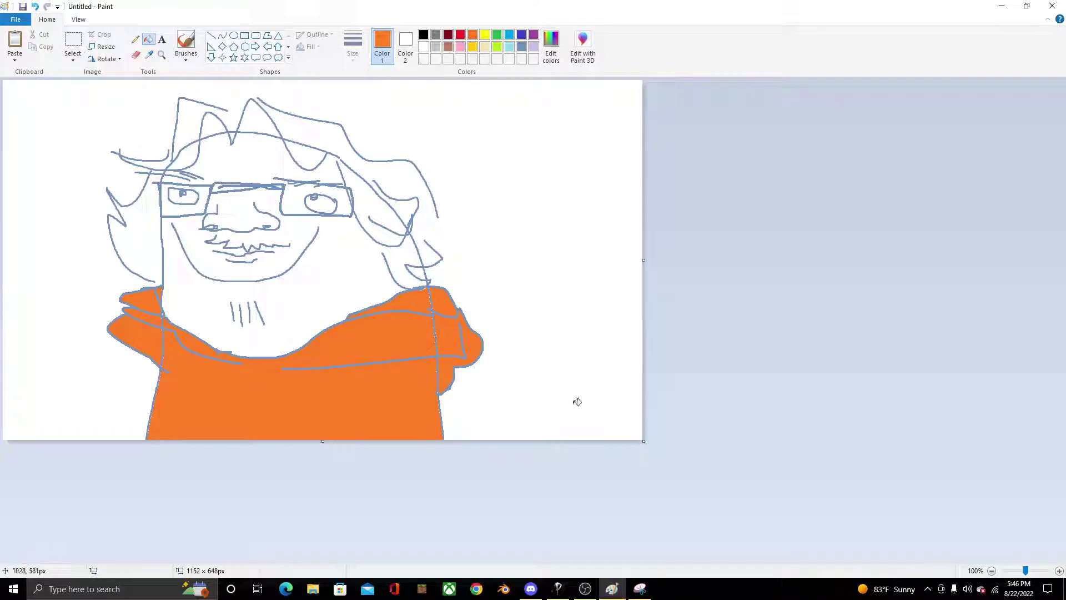
Step: Switch to Chrome and search Google Images for Johnny Depp
{"action": "left_click", "coordinate": [476, 589]}
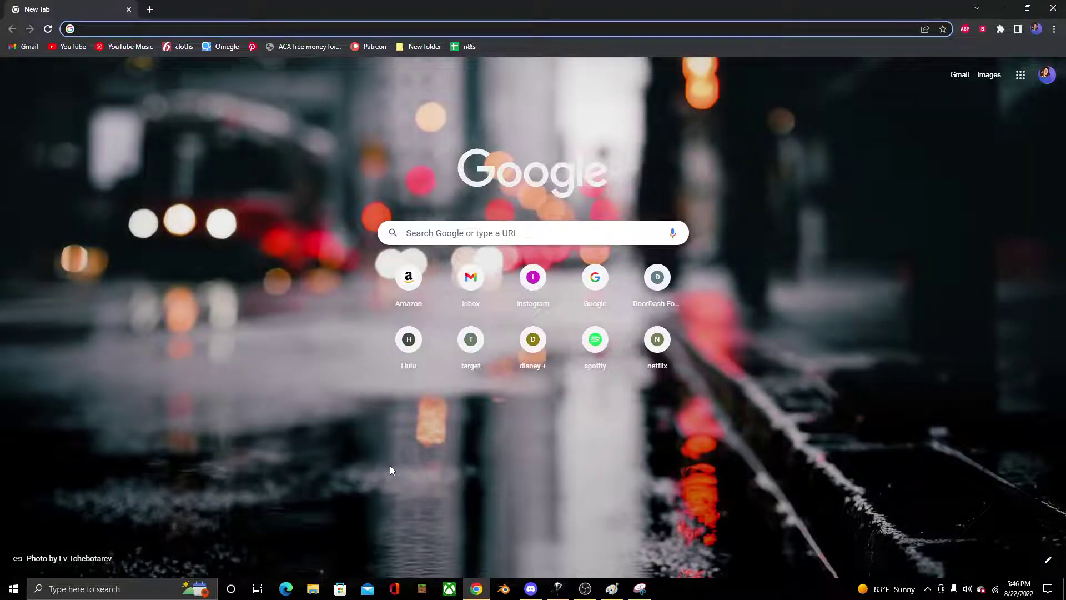
{"action": "type", "text": "joh"}
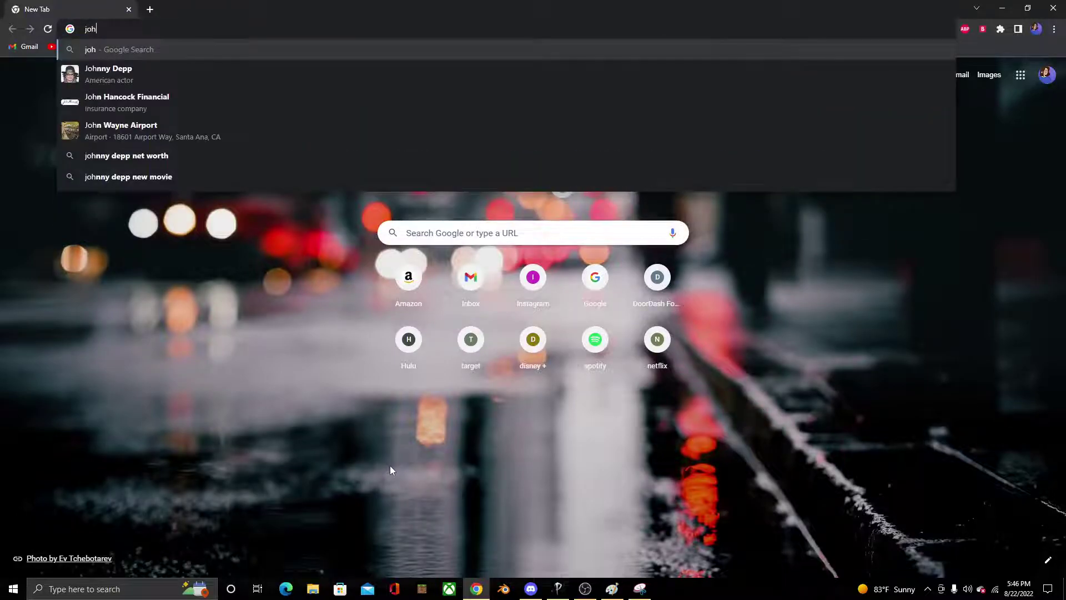
{"action": "key", "text": "Down"}
{"action": "key", "text": "Return"}
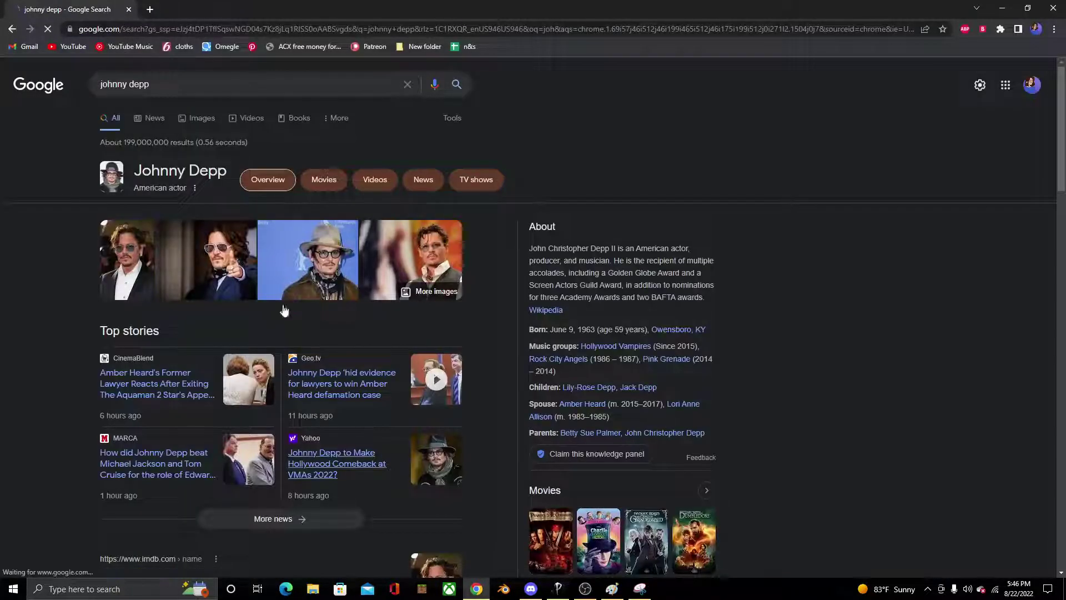
{"action": "left_click", "coordinate": [203, 119]}
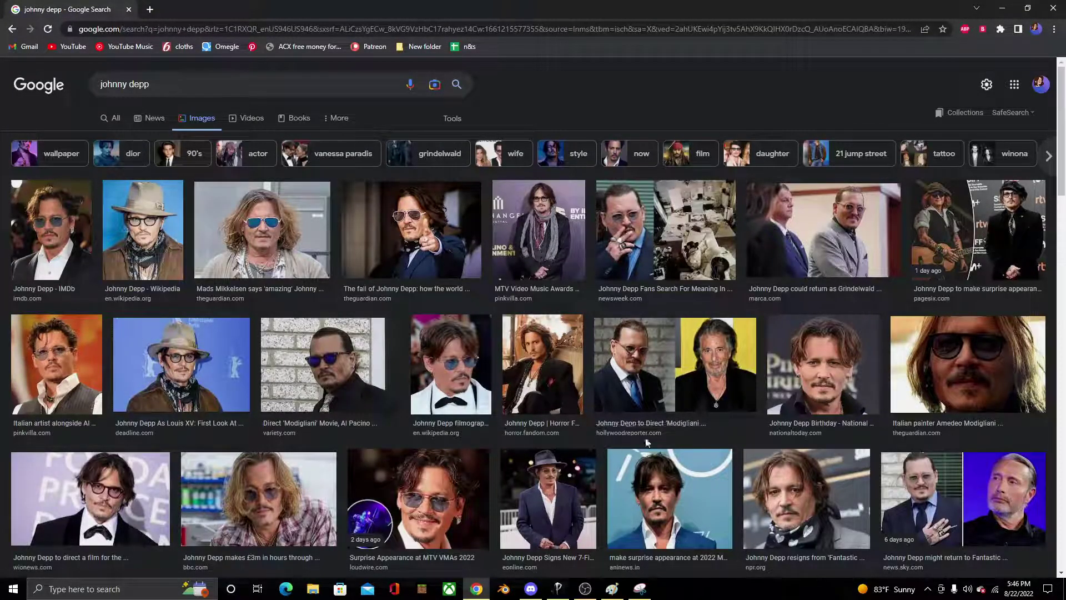
Step: Open the BBC photo of Johnny Depp in a plaid shirt and tinted glasses and copy the image
{"action": "scroll", "coordinate": [826, 427], "scroll_direction": "down", "scroll_amount": 2}
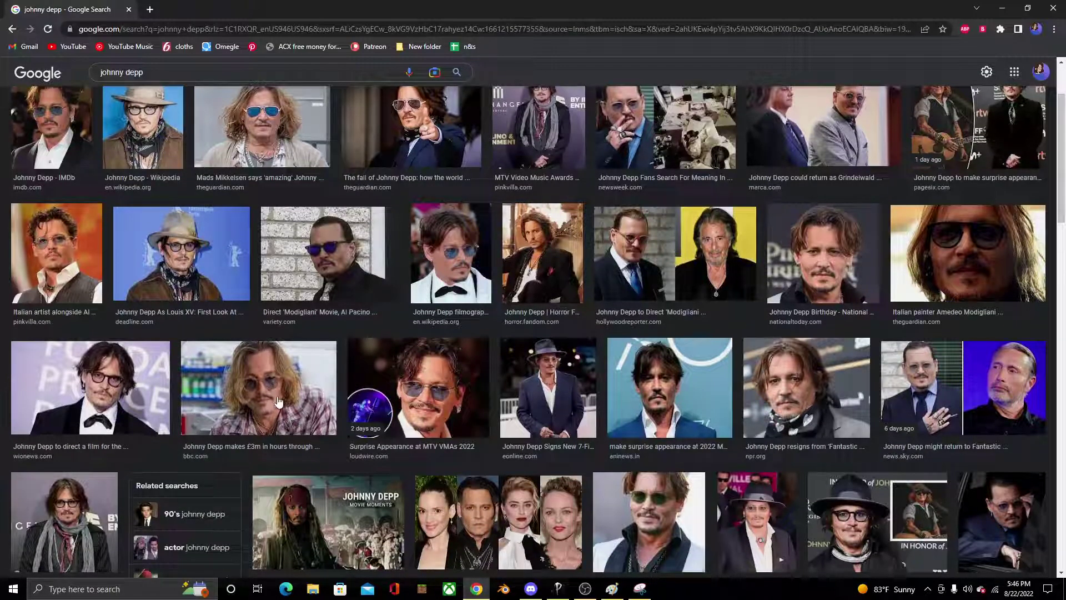
{"action": "left_click", "coordinate": [278, 399]}
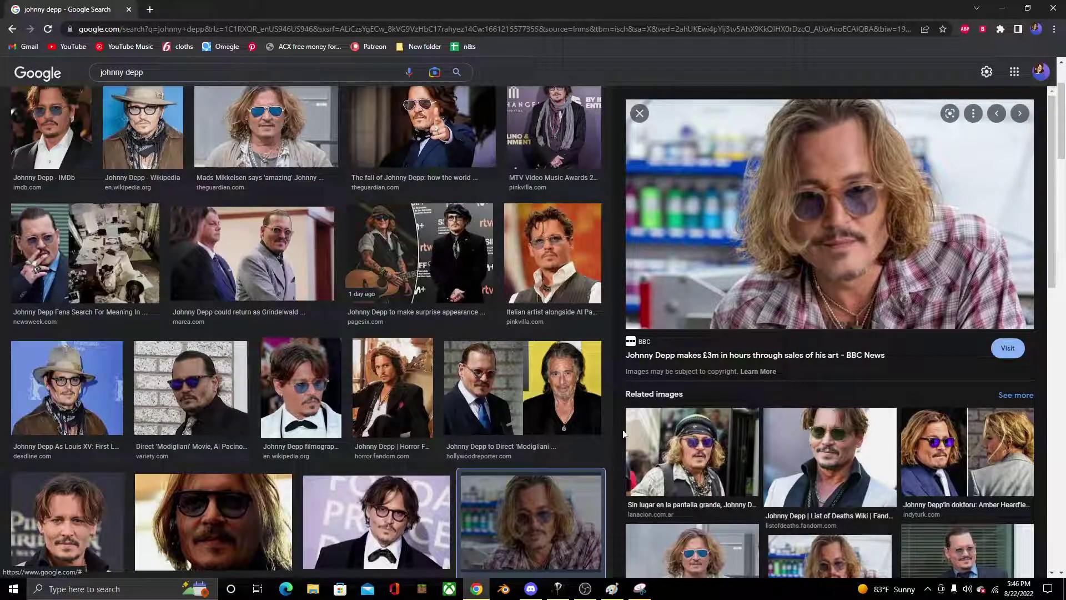
{"action": "scroll", "coordinate": [817, 393], "scroll_direction": "down", "scroll_amount": 5}
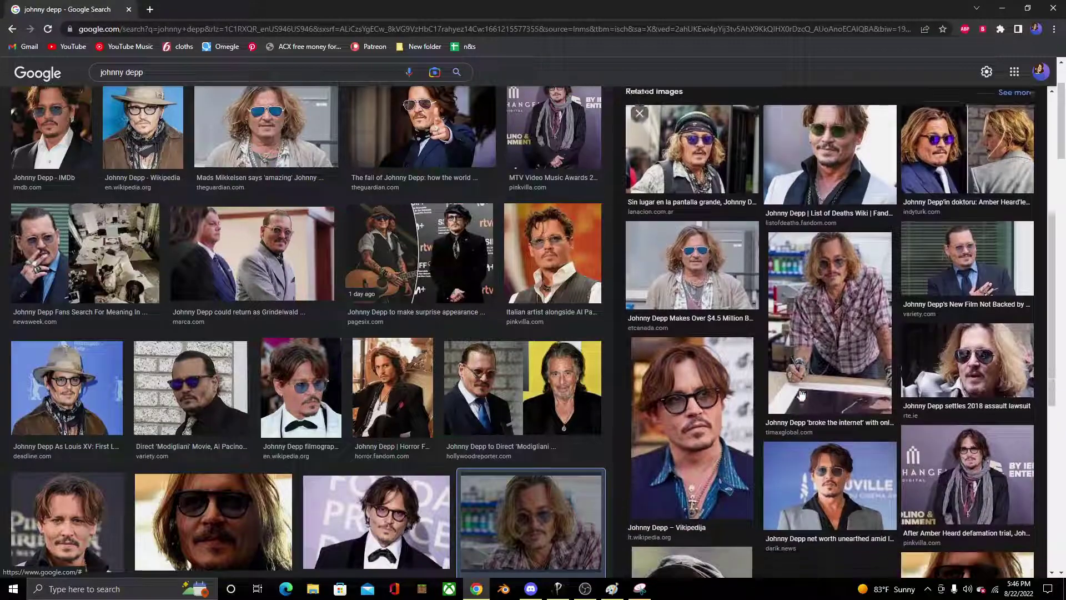
{"action": "scroll", "coordinate": [800, 393], "scroll_direction": "up", "scroll_amount": 4}
{"action": "right_click", "coordinate": [812, 221]}
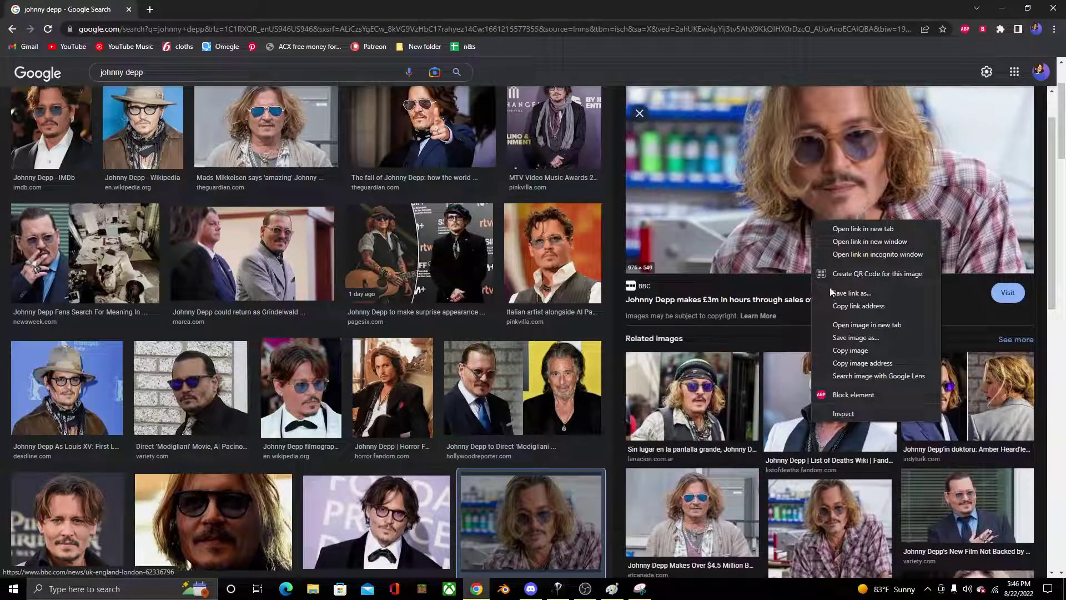
{"action": "left_click", "coordinate": [850, 351]}
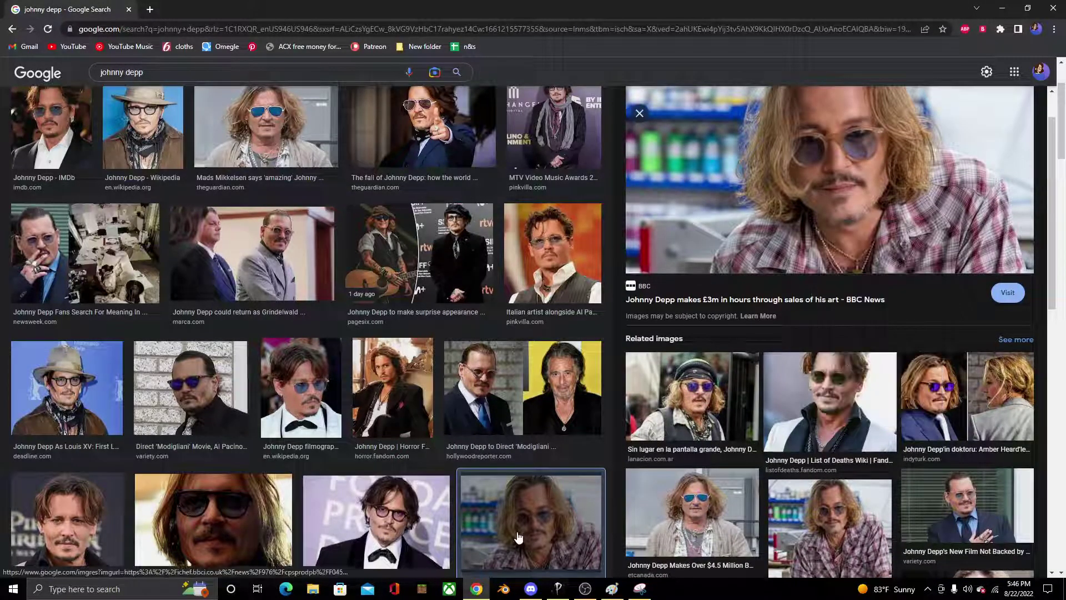
Step: Switch to Paint, paste the copied photo and stretch it to cover the entire canvas
{"action": "left_click", "coordinate": [612, 589]}
{"action": "key", "text": "ctrl+v"}
{"action": "left_click_drag", "start_coordinate": [337, 224], "coordinate": [431, 252]}
{"action": "left_click_drag", "start_coordinate": [63, 137], "coordinate": [11, 87]}
{"action": "left_click_drag", "start_coordinate": [588, 426], "coordinate": [643, 441]}
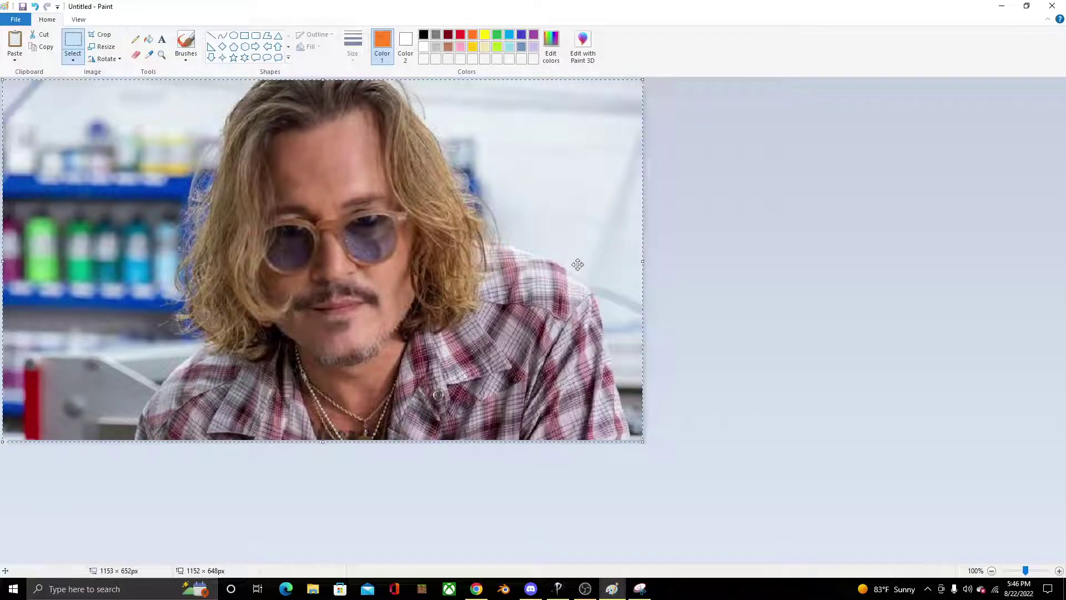
Step: Outline both halves of the plaid shirt with orange Pencil strokes, following the shoulders, hair edges and open collar
{"action": "left_click", "coordinate": [135, 39]}
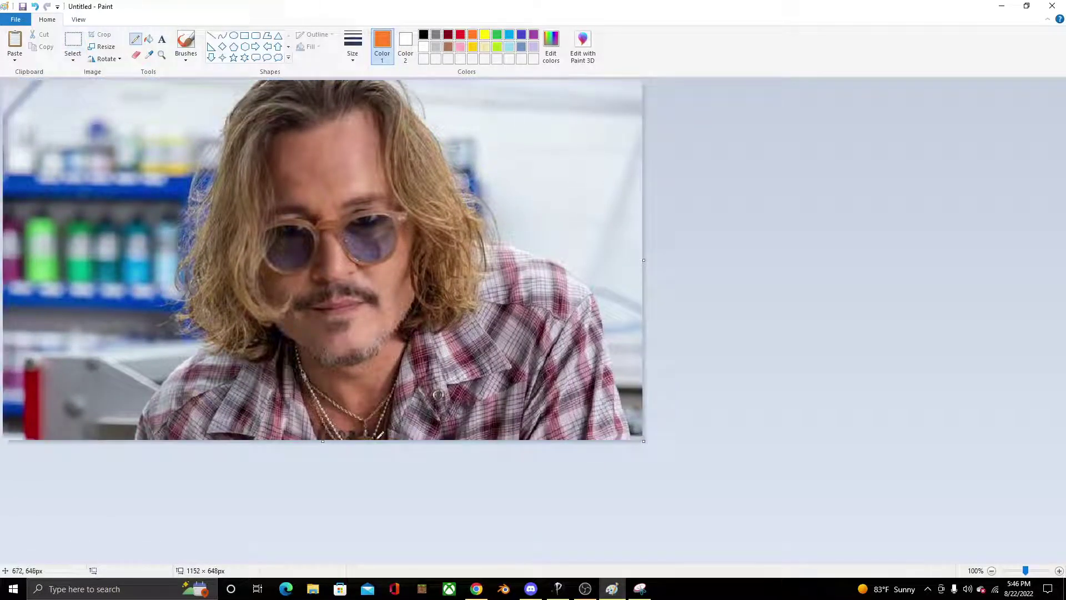
{"action": "left_click_drag", "start_coordinate": [359, 438], "coordinate": [376, 387]}
{"action": "mouse_move", "coordinate": [409, 340]}
{"action": "left_mouse_down"}
{"action": "mouse_move", "coordinate": [461, 319]}
{"action": "mouse_move", "coordinate": [476, 290]}
{"action": "left_mouse_up"}
{"action": "mouse_move", "coordinate": [479, 243]}
{"action": "left_mouse_down"}
{"action": "mouse_move", "coordinate": [554, 256]}
{"action": "mouse_move", "coordinate": [626, 352]}
{"action": "mouse_move", "coordinate": [636, 439]}
{"action": "left_mouse_up"}
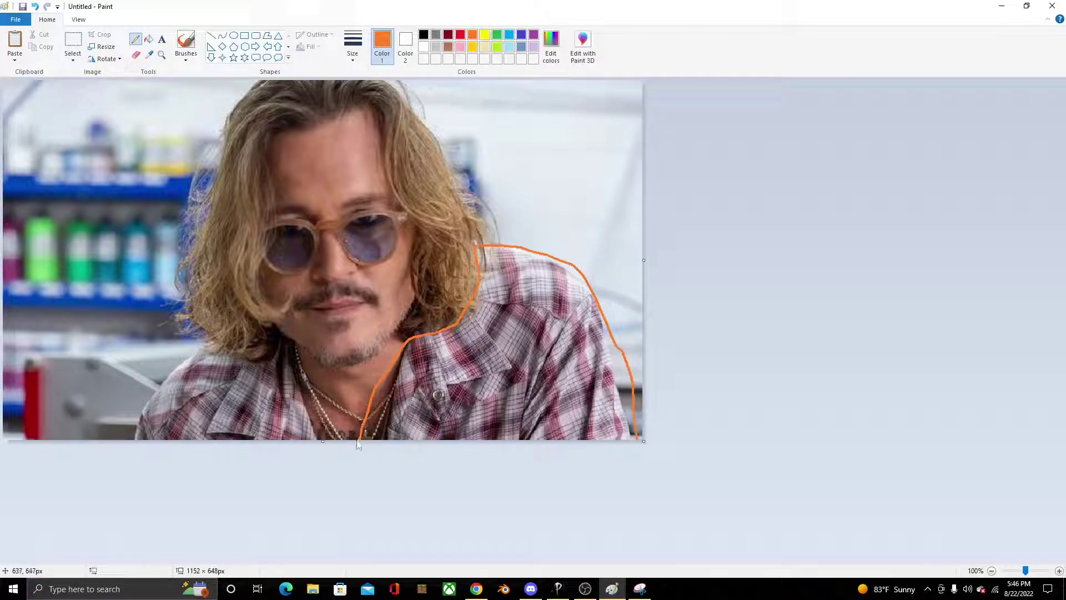
{"action": "mouse_move", "coordinate": [359, 439]}
{"action": "left_mouse_down"}
{"action": "mouse_move", "coordinate": [295, 371]}
{"action": "mouse_move", "coordinate": [286, 333]}
{"action": "mouse_move", "coordinate": [227, 343]}
{"action": "mouse_move", "coordinate": [143, 396]}
{"action": "left_mouse_up"}
Step: Paint orange over the shoulder on the photo's left side with a thicker Brush
{"action": "left_click", "coordinate": [149, 40]}
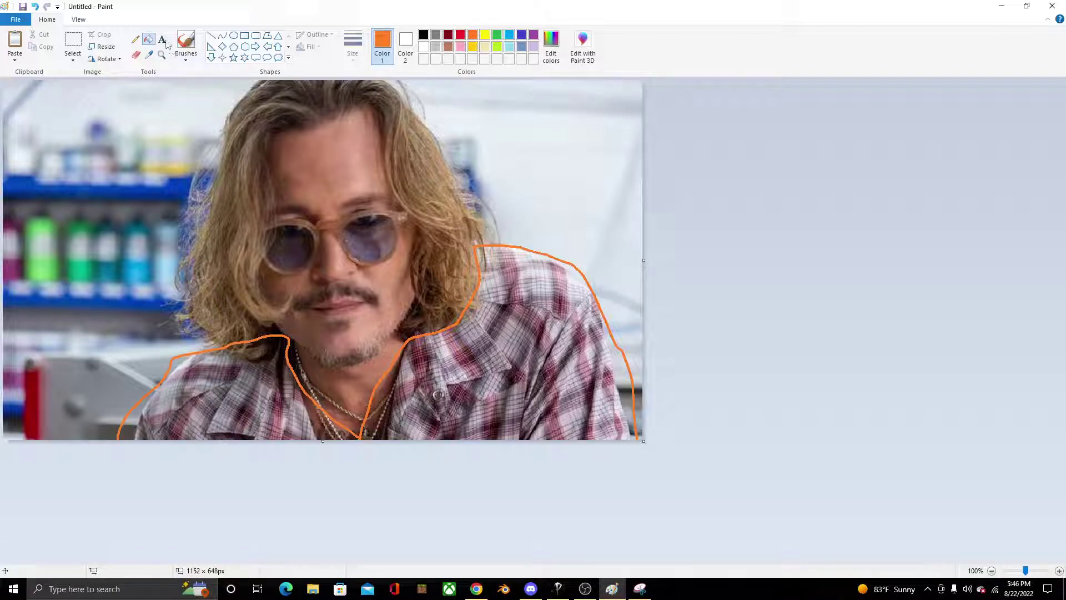
{"action": "left_click", "coordinate": [186, 60]}
{"action": "left_click", "coordinate": [184, 77]}
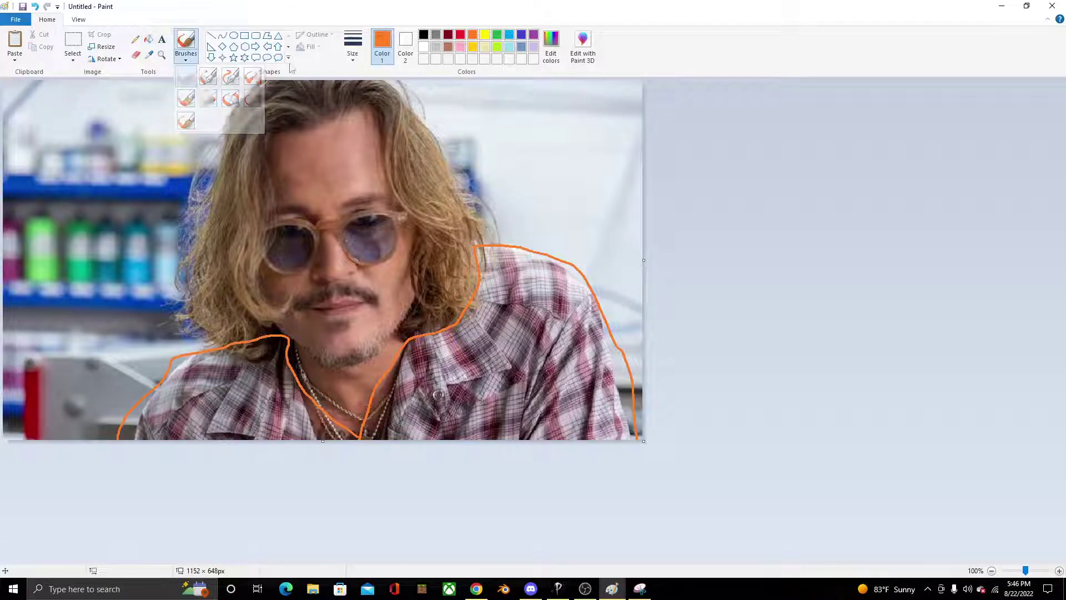
{"action": "left_click", "coordinate": [353, 55]}
{"action": "left_click", "coordinate": [378, 144]}
{"action": "mouse_move", "coordinate": [244, 382]}
{"action": "left_mouse_down"}
{"action": "mouse_move", "coordinate": [145, 416]}
{"action": "mouse_move", "coordinate": [118, 447]}
{"action": "left_mouse_up"}
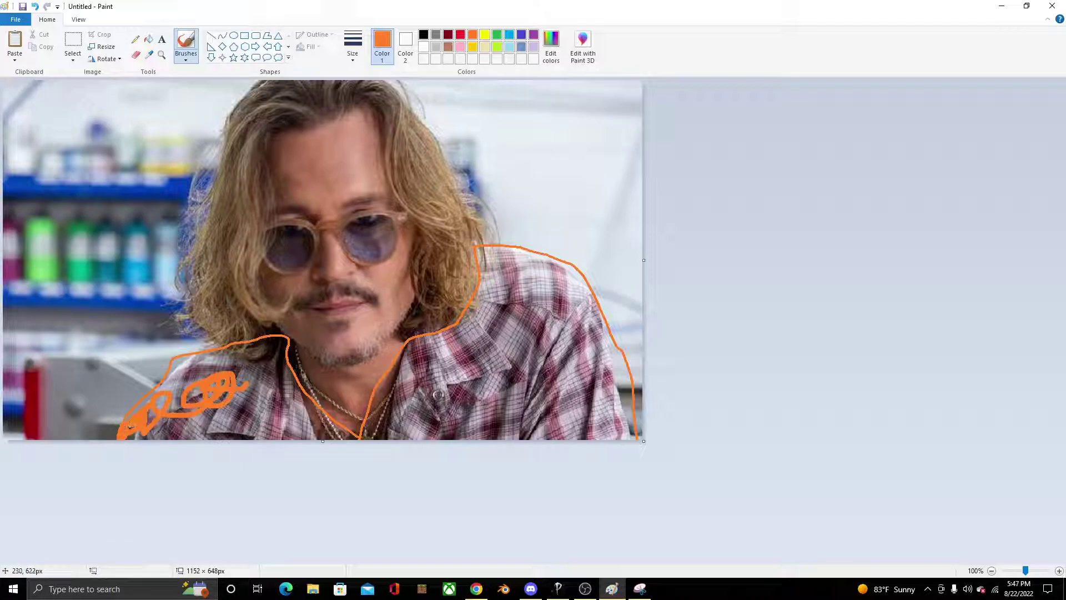